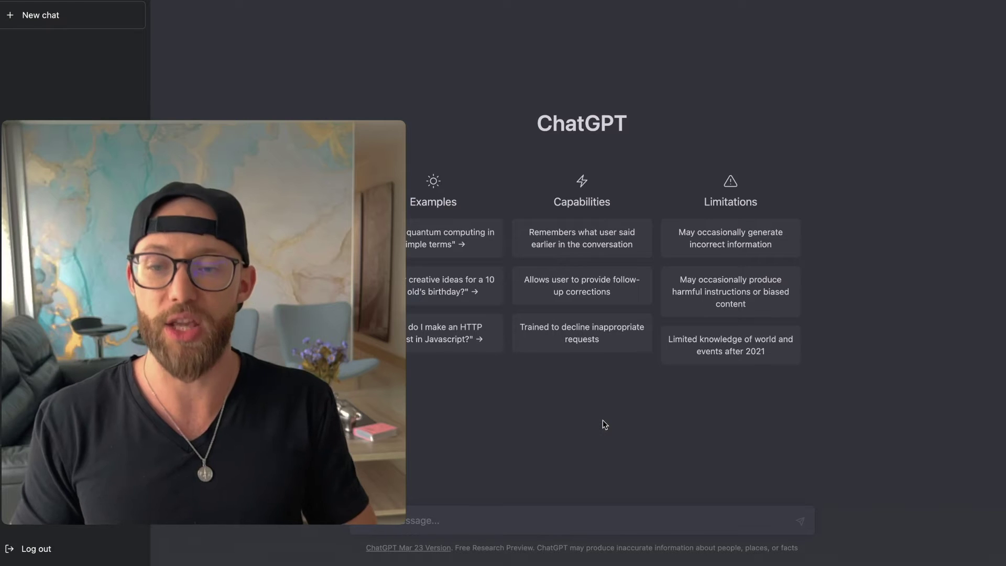
Step: Paste the copywriter prompt with ABC Contractors Group's details and services, review it, and send it to ChatGPT
key("super+v")
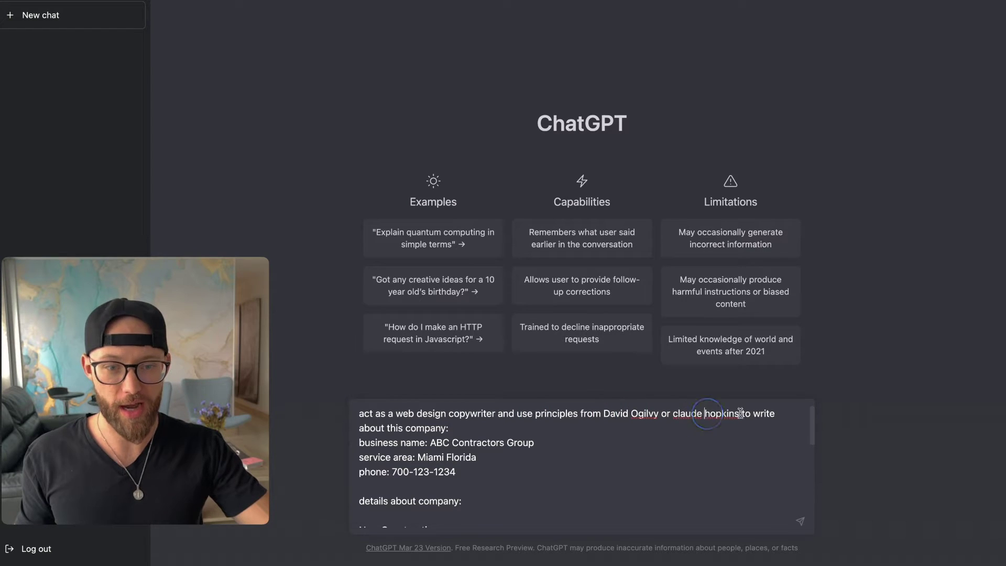
left_click(382, 445)
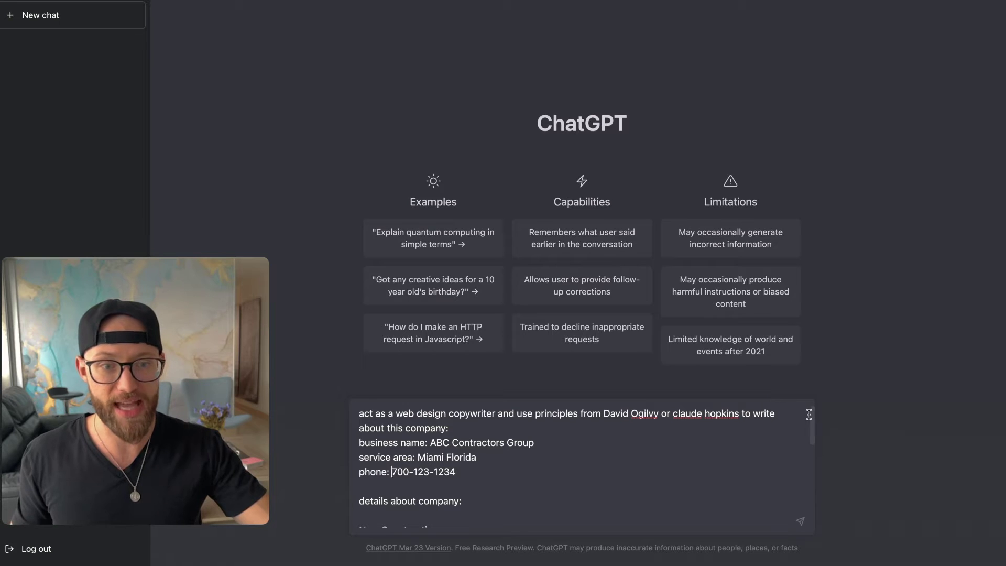
left_click_drag(812, 416, 810, 430)
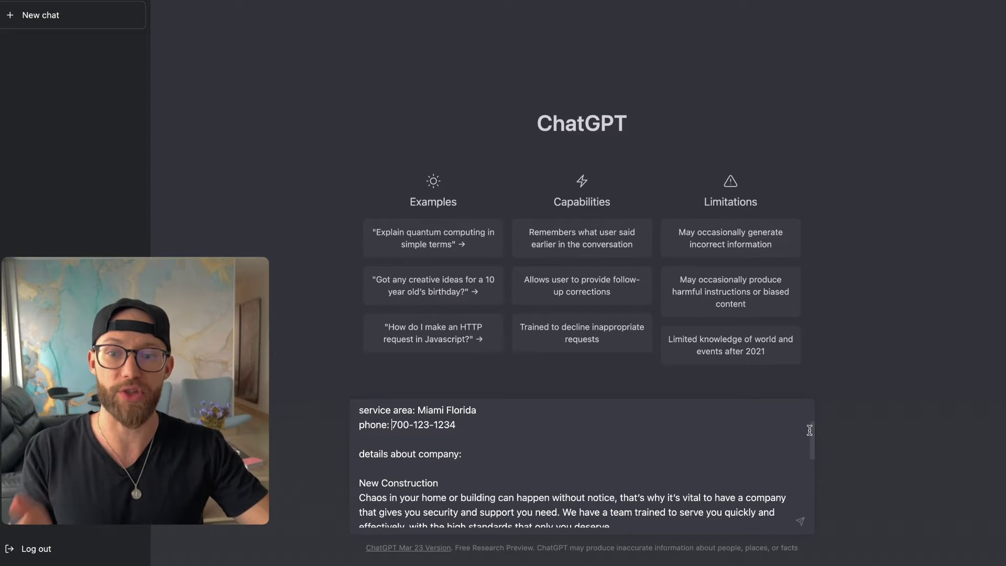
scroll(582, 438, "down", 1)
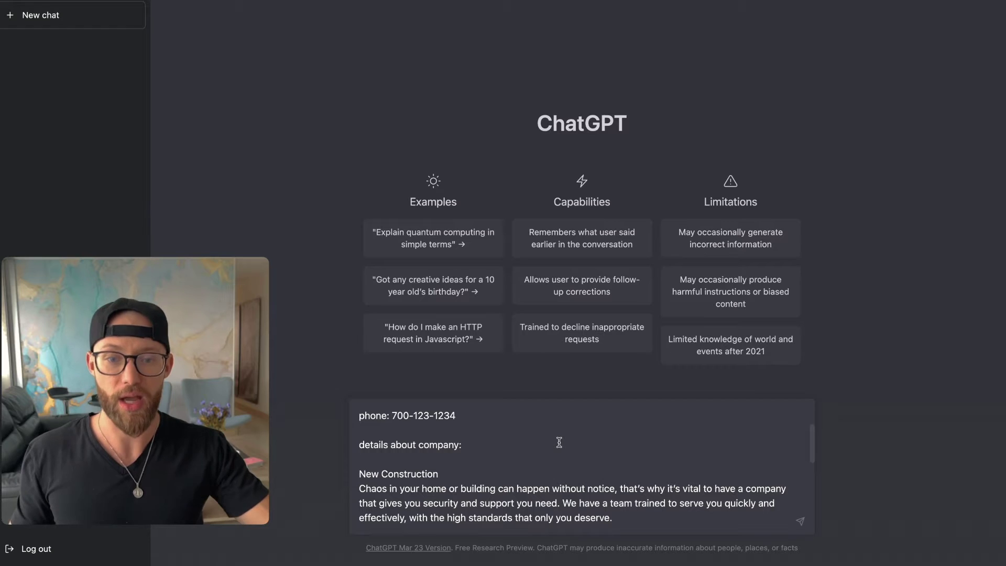
scroll(546, 447, "down", 5)
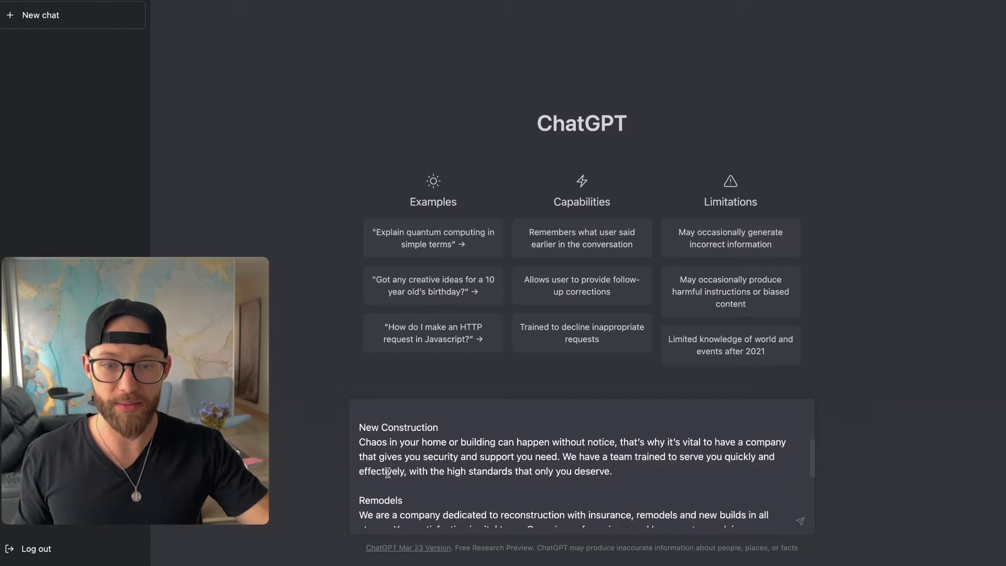
scroll(393, 445, "down", 2)
scroll(393, 445, "up", 2)
scroll(388, 456, "down", 6)
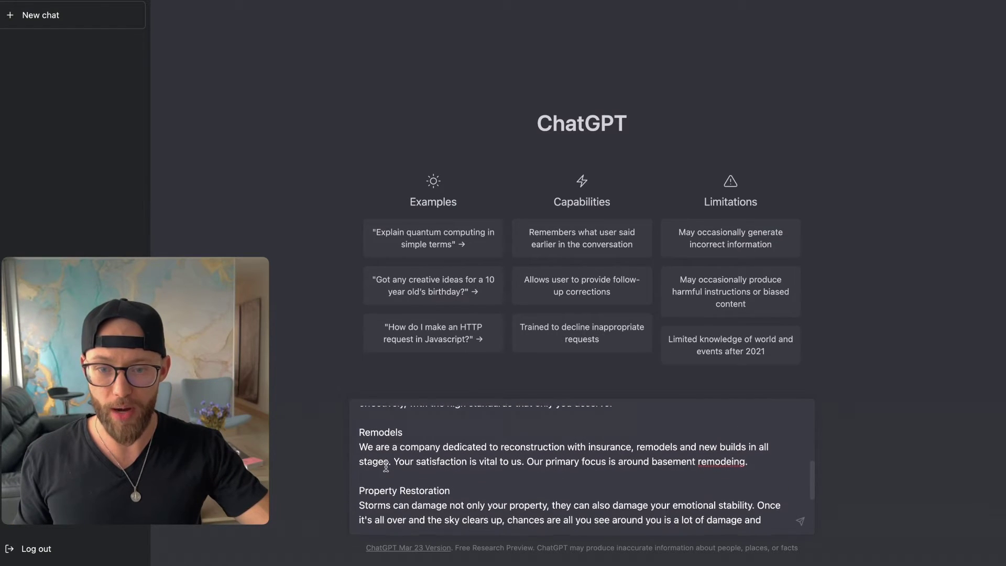
scroll(386, 460, "down", 5)
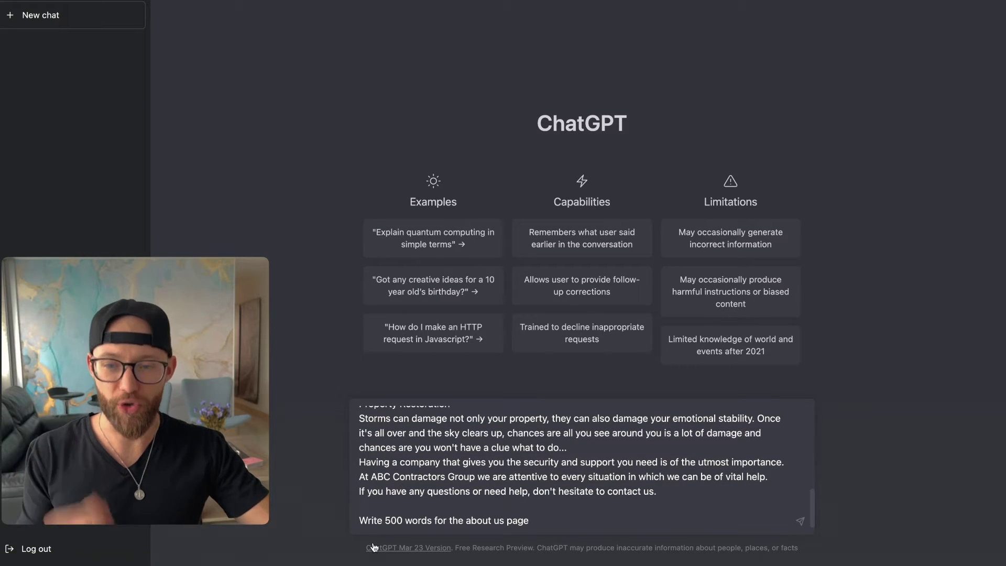
left_click(371, 519)
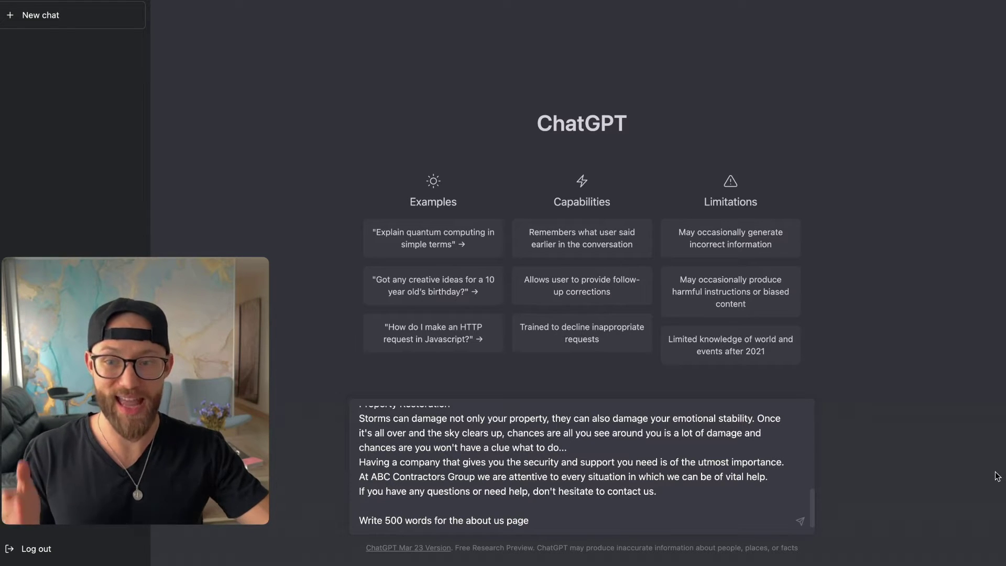
key("Return")
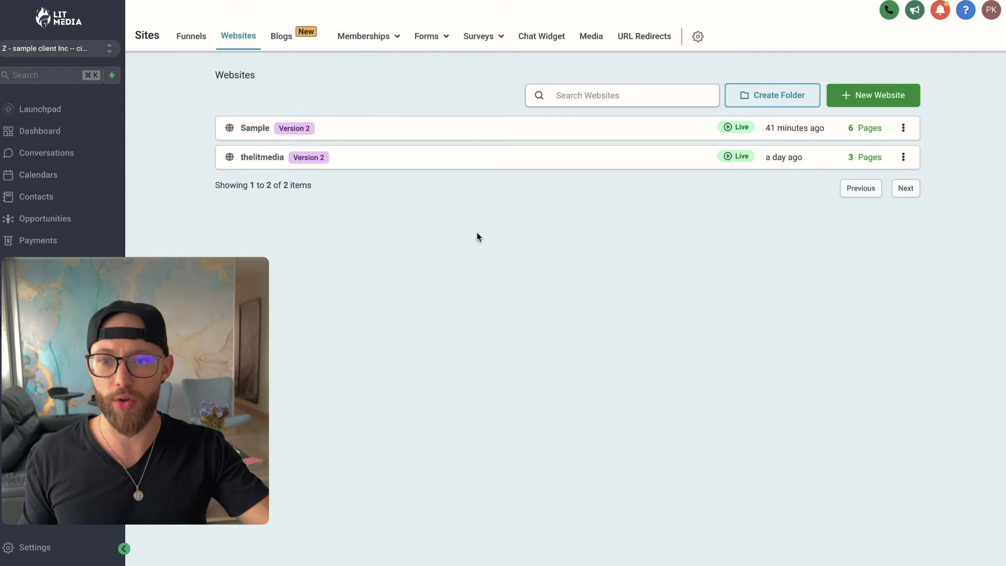
Step: Start a new website from the Template Library and scroll through the templates
left_click(875, 96)
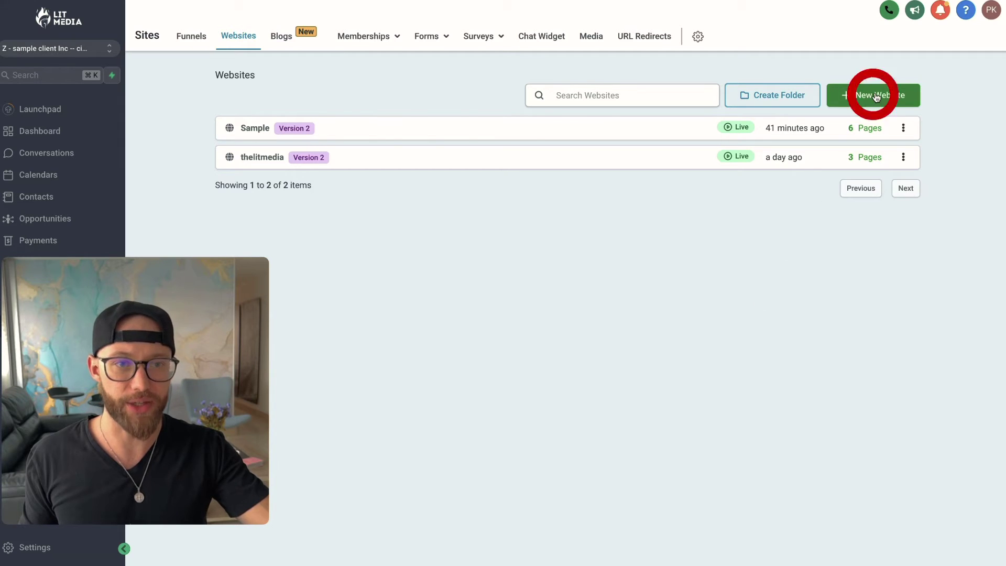
left_click(373, 139)
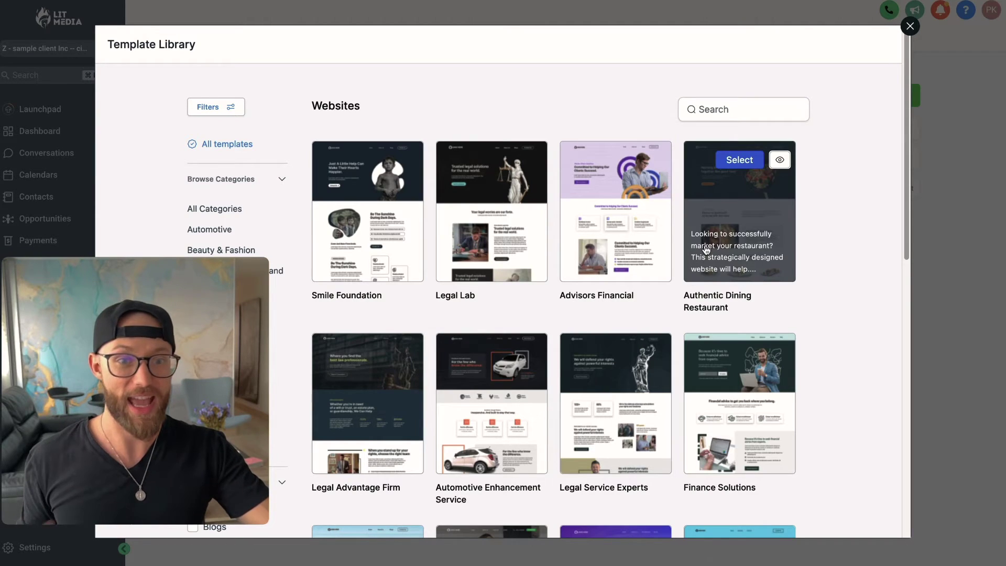
scroll(736, 254, "down", 5)
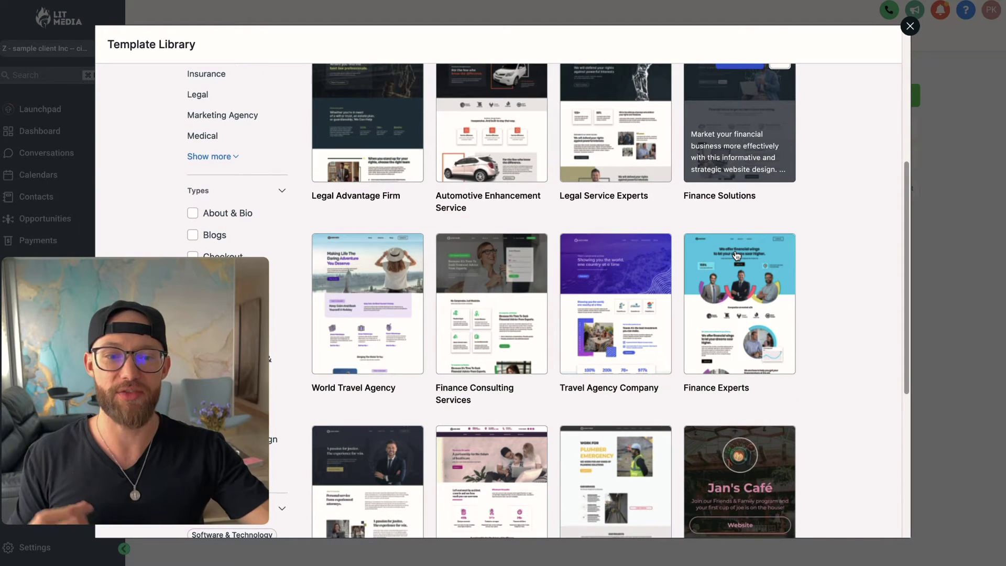
scroll(736, 256, "down", 3)
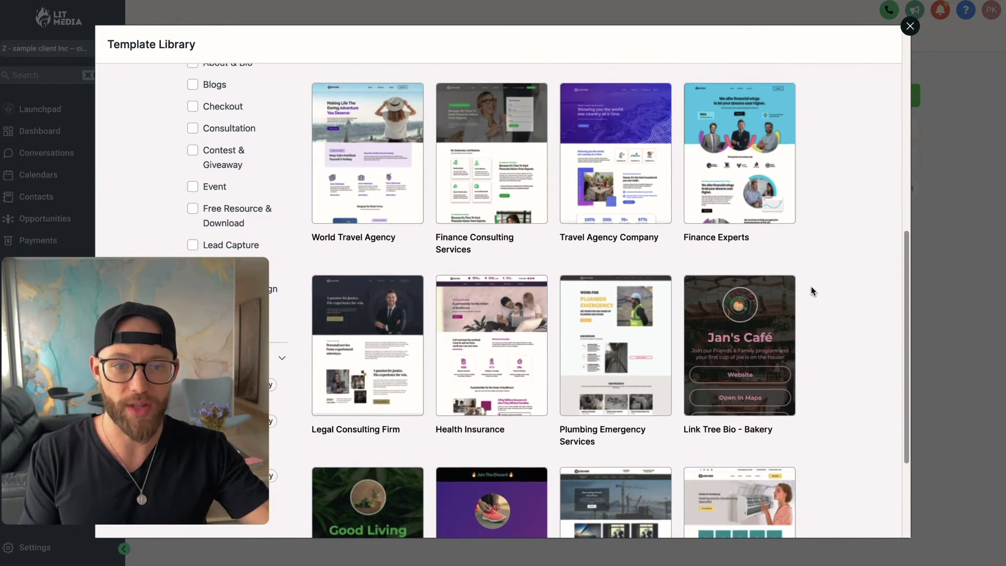
scroll(811, 278, "down", 3)
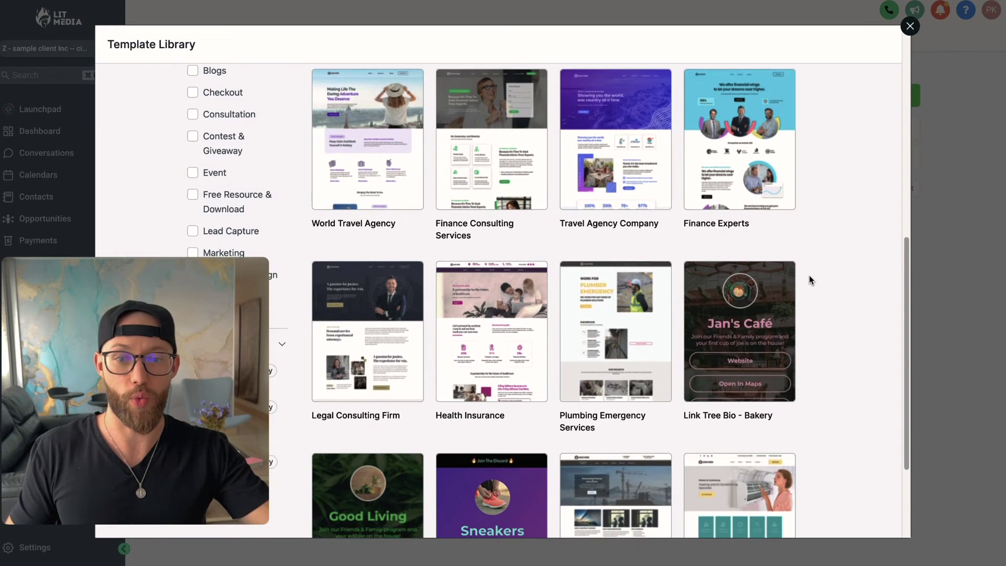
Step: Load more templates and keep browsing the expanded grid
left_click(548, 505)
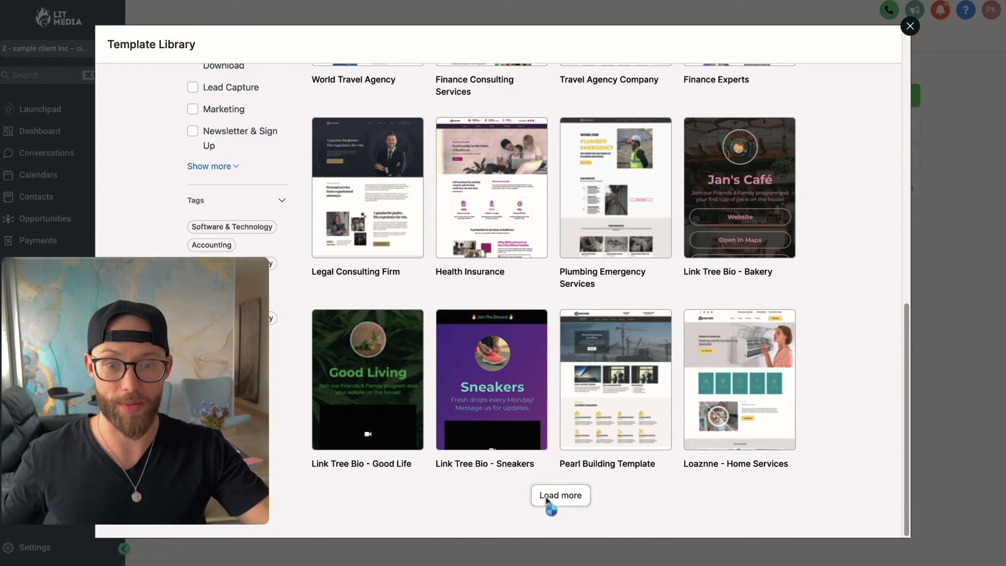
scroll(850, 332, "down", 6)
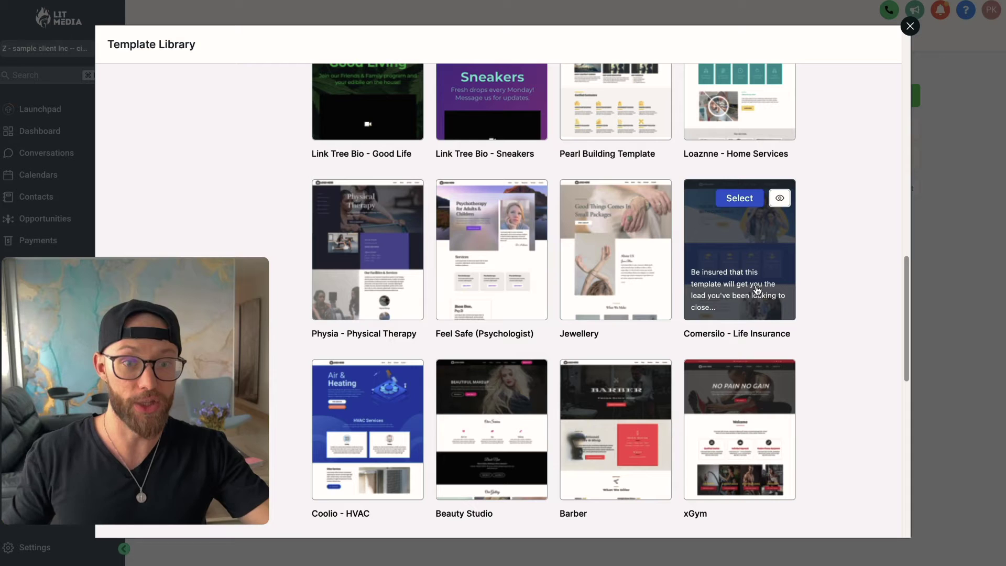
mouse_move(335, 302)
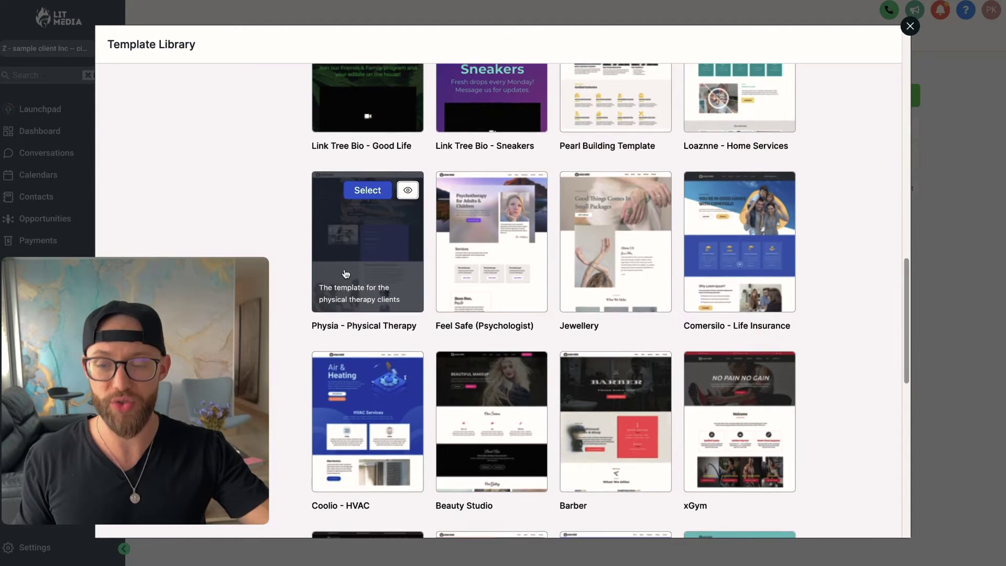
scroll(464, 296, "down", 5)
mouse_move(466, 300)
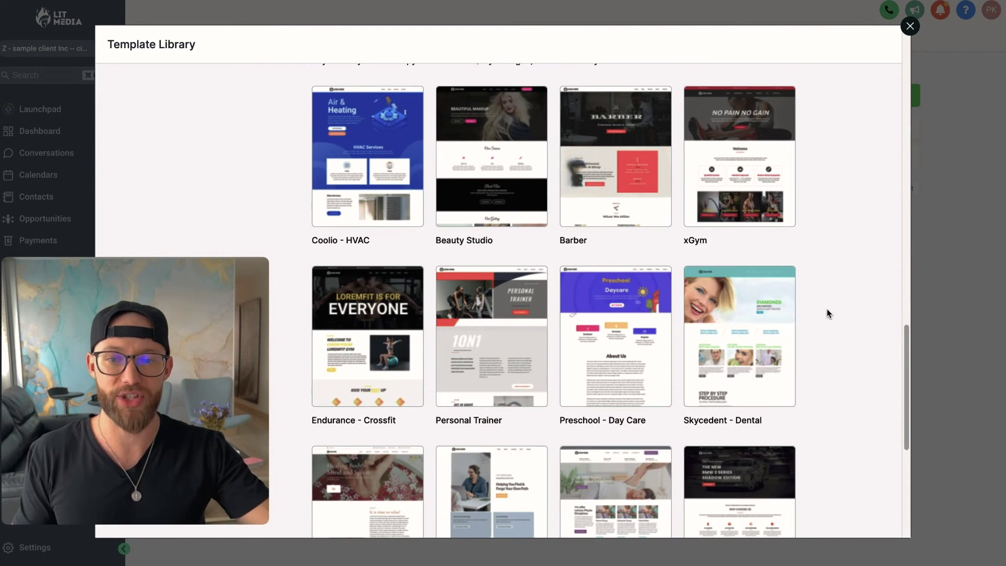
scroll(896, 288, "down", 1)
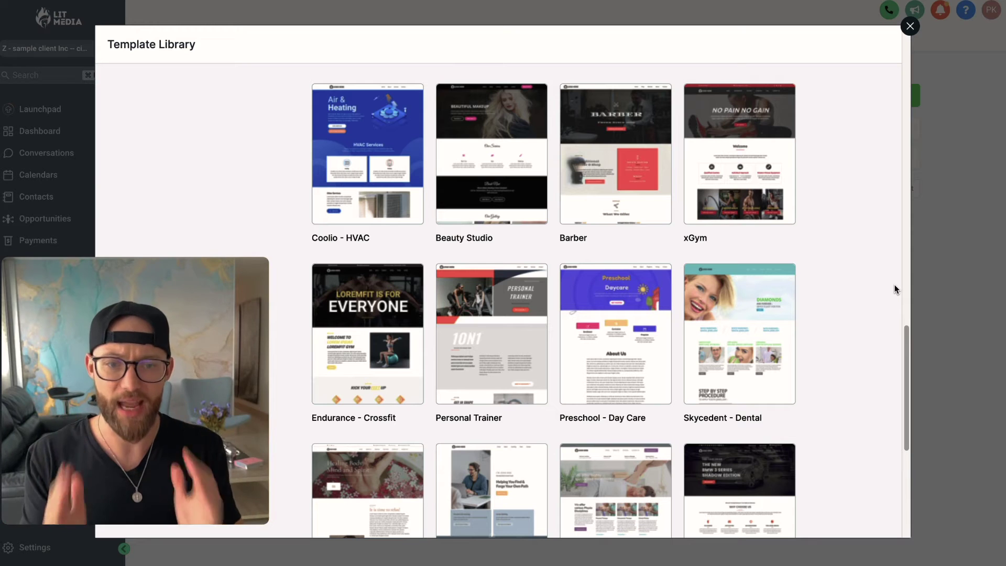
scroll(895, 287, "down", 3)
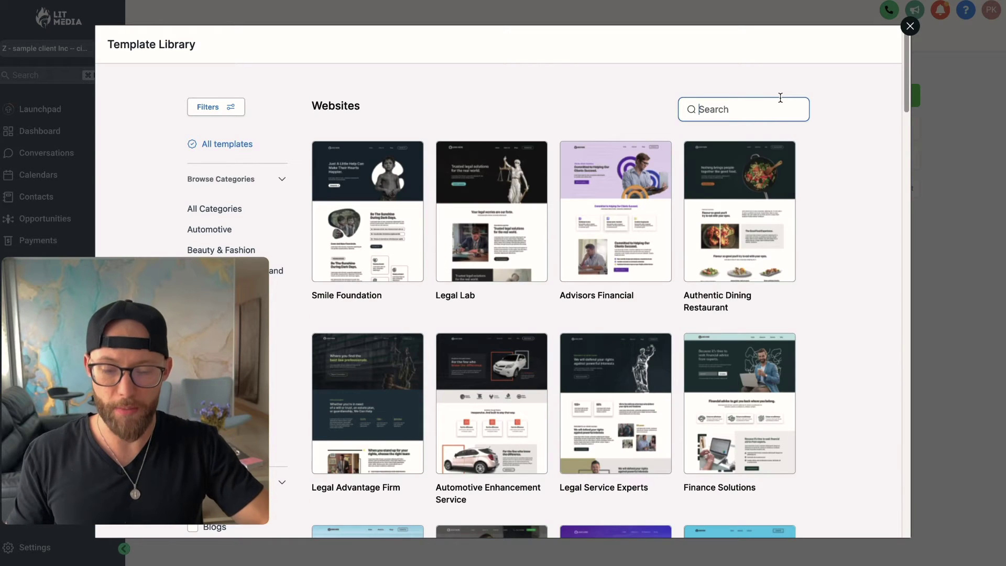
Step: Search 'const', preview the Construction Company template, and begin getting it
type("const")
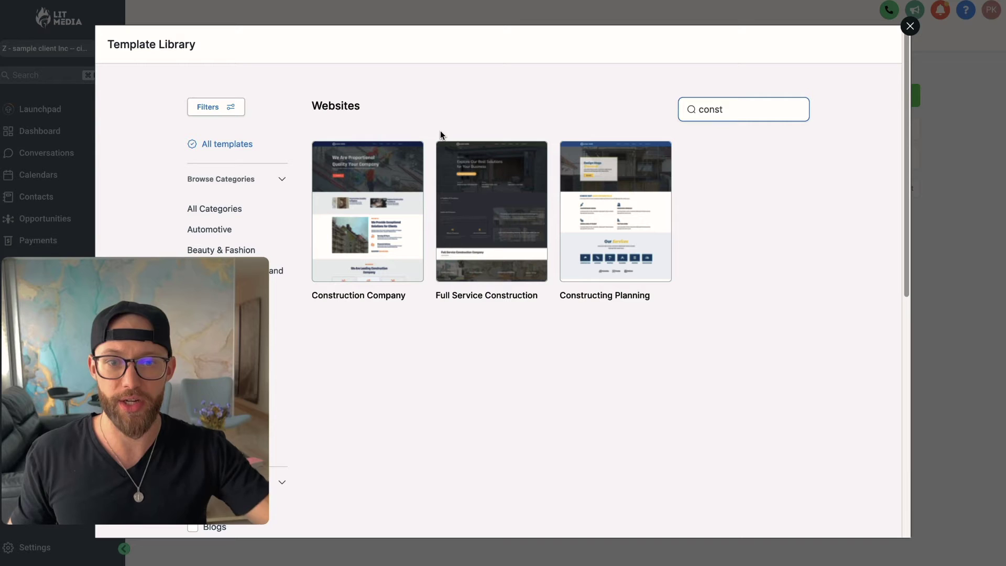
mouse_move(375, 182)
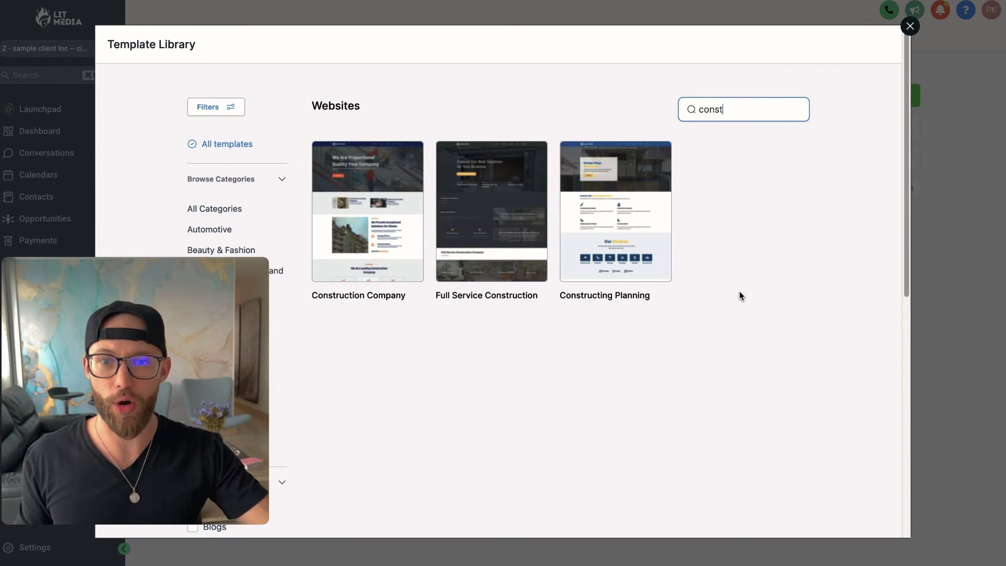
left_click(410, 157)
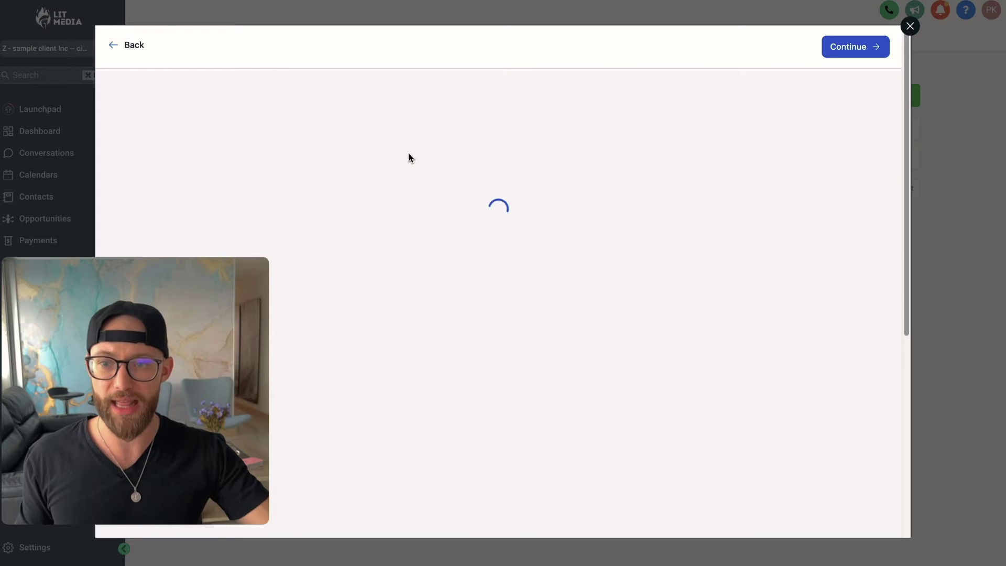
scroll(659, 187, "down", 2)
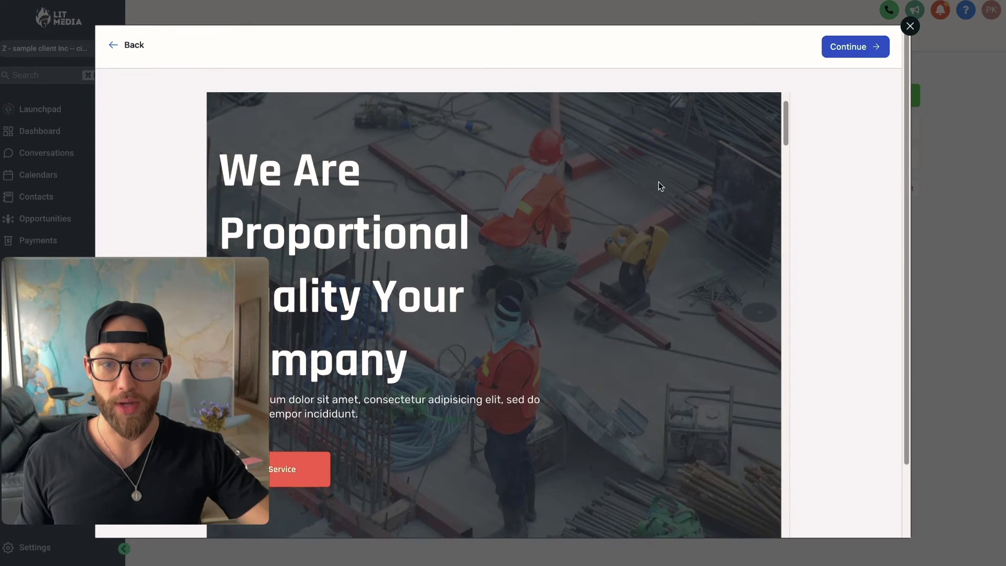
left_click_drag(786, 118, 811, 99)
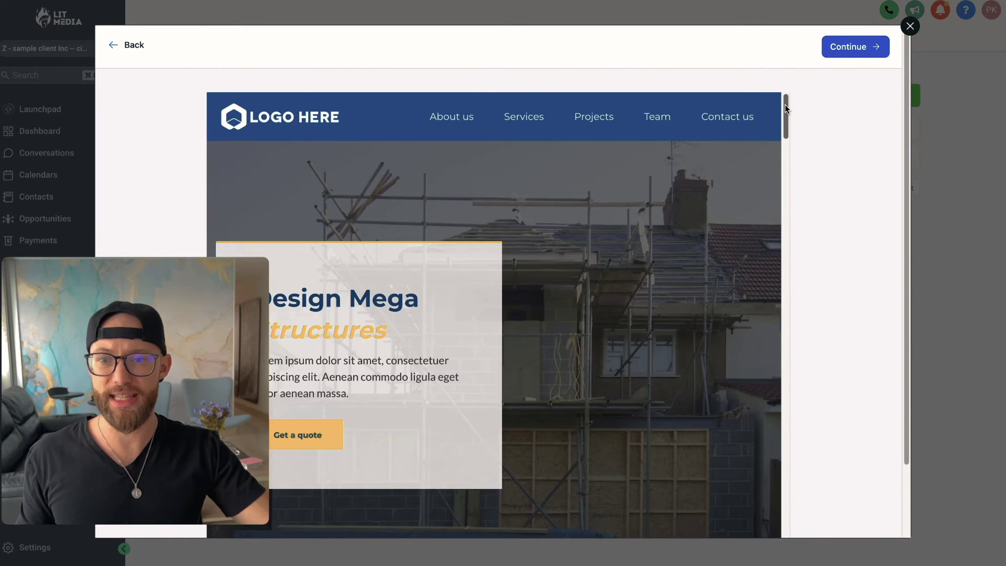
left_click_drag(786, 105, 783, 488)
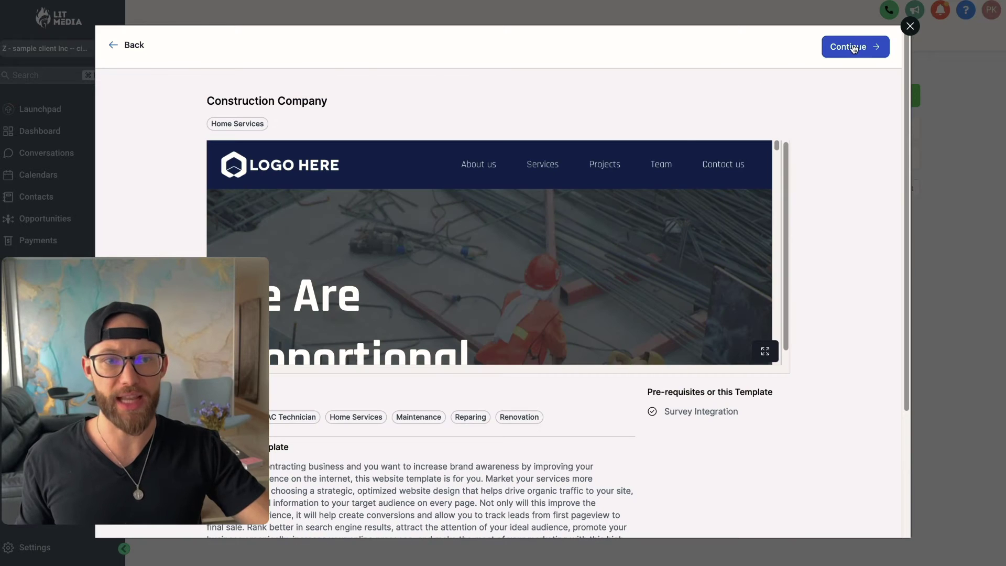
left_click(853, 48)
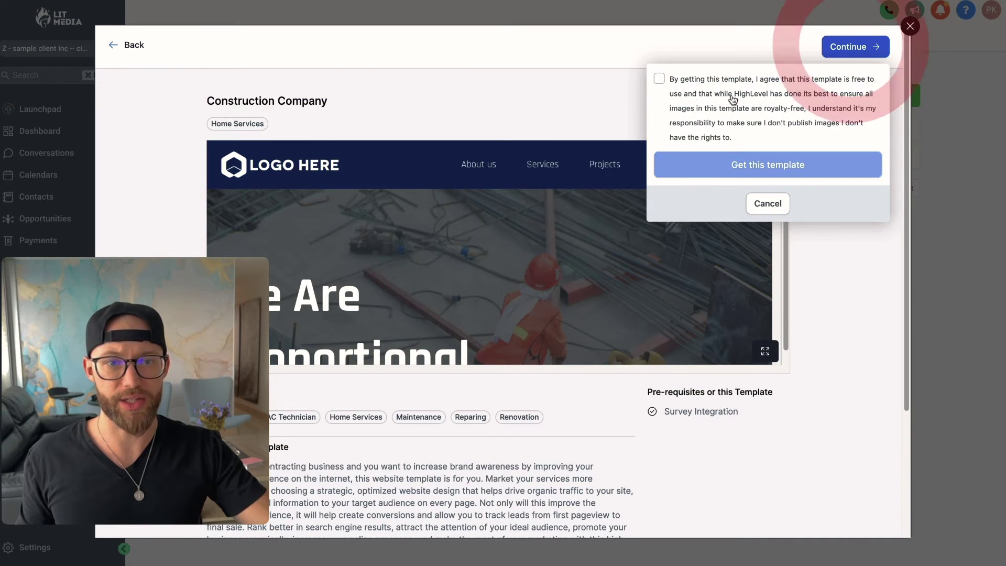
Step: Accept the terms, get the Construction Company template, and open the Repair/General Contracting site
left_click(660, 78)
left_click(735, 166)
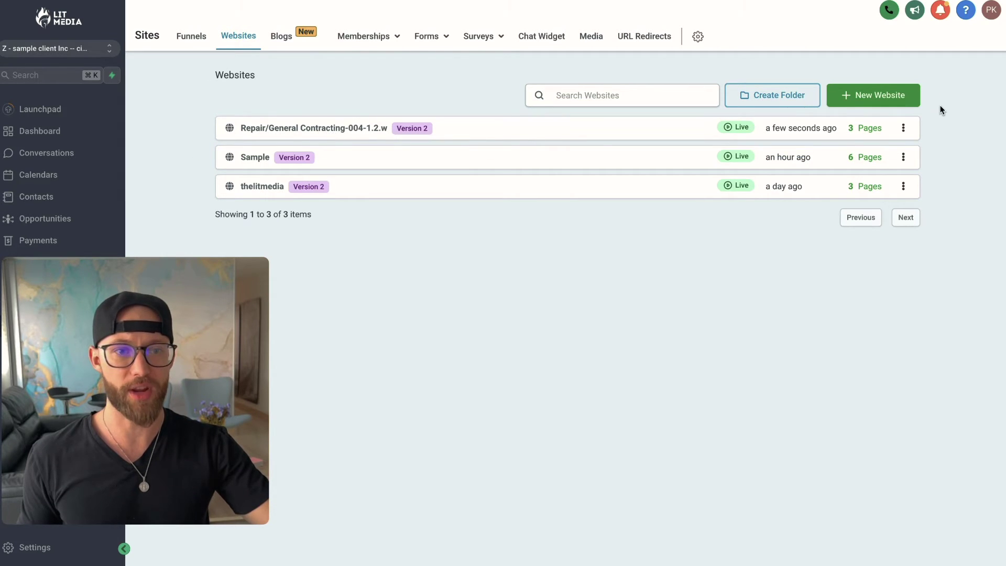
left_click(343, 130)
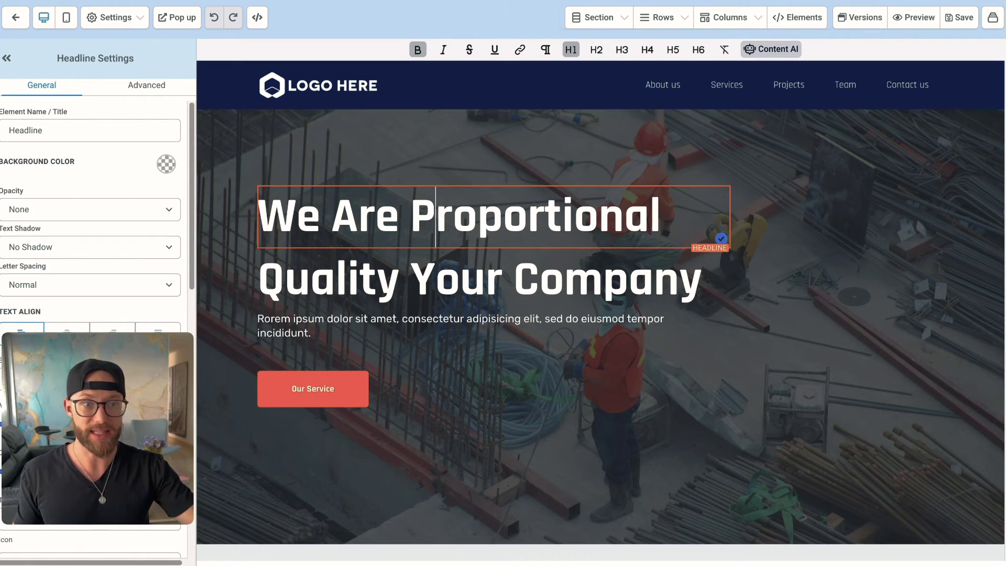
scroll(601, 302, "down", 1)
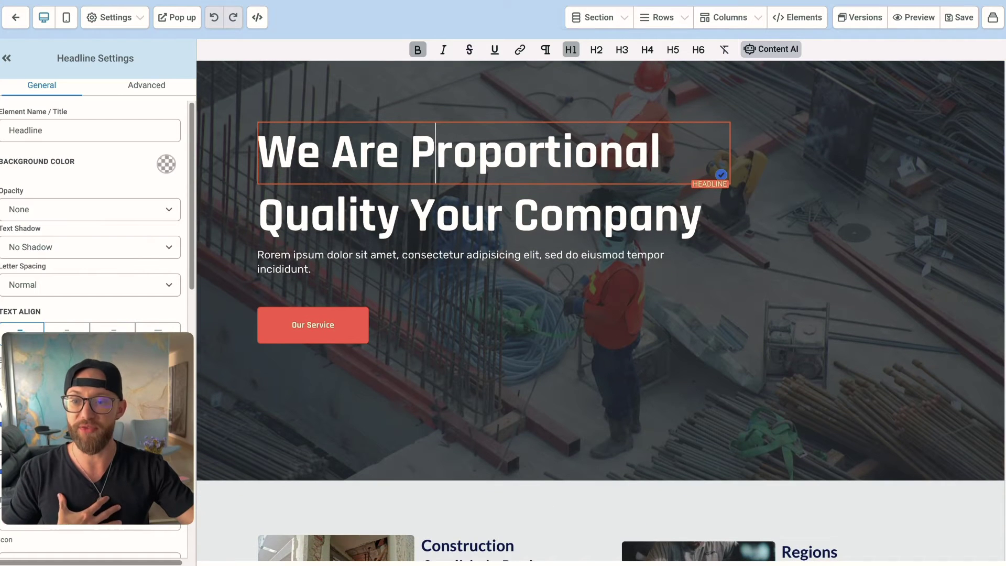
scroll(1005, 73, "up", 1)
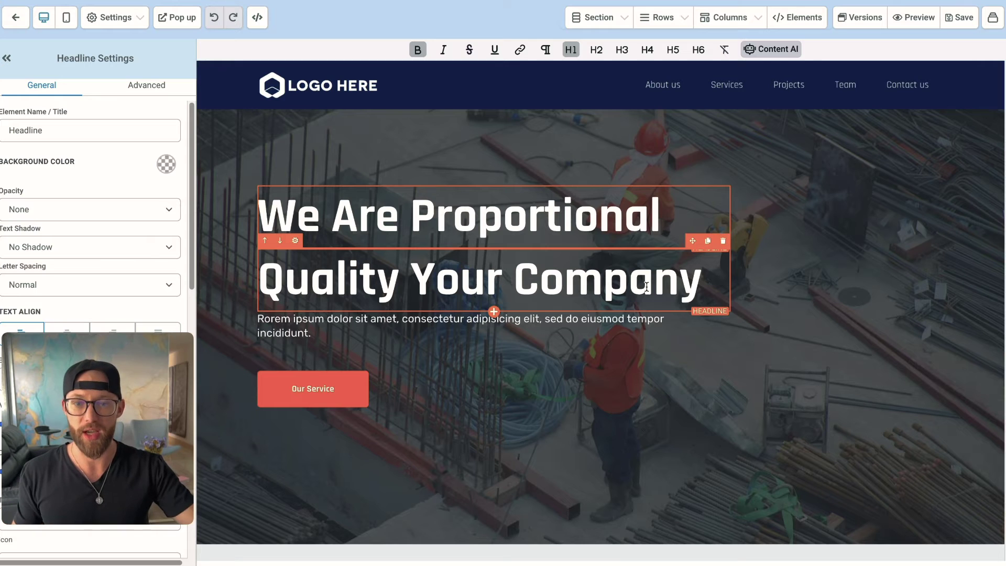
scroll(552, 323, "down", 1)
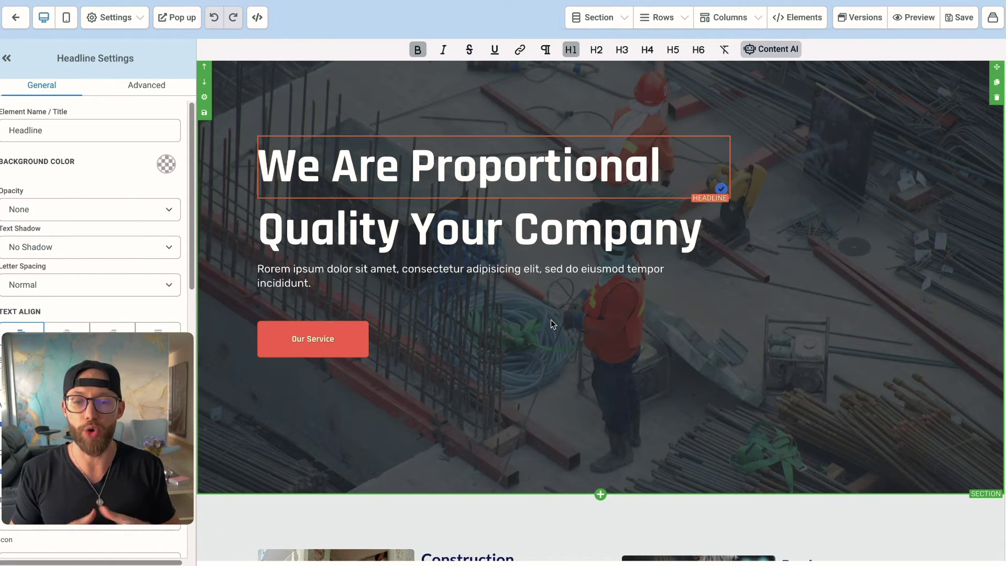
scroll(552, 320, "down", 3)
scroll(544, 303, "down", 1)
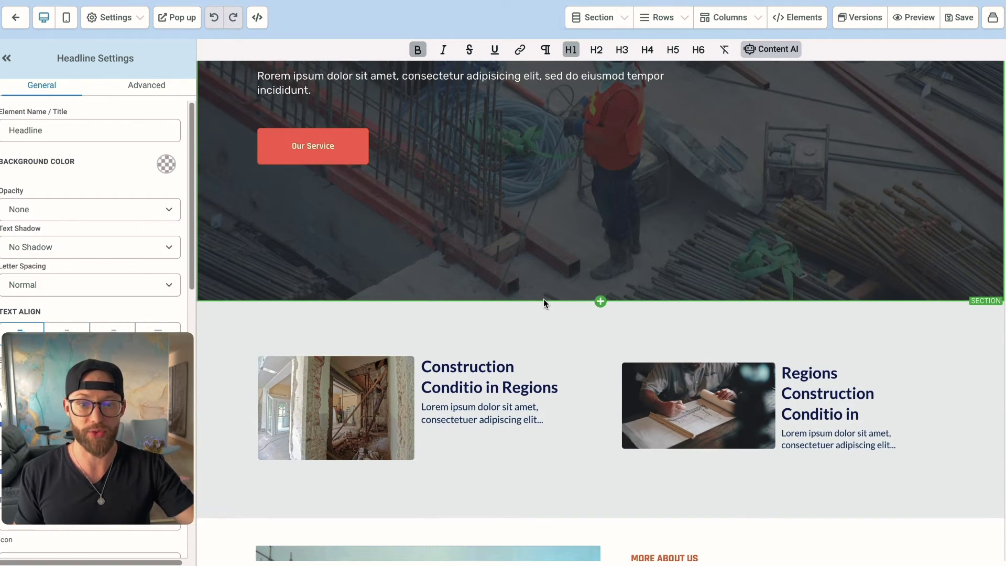
scroll(544, 300, "down", 4)
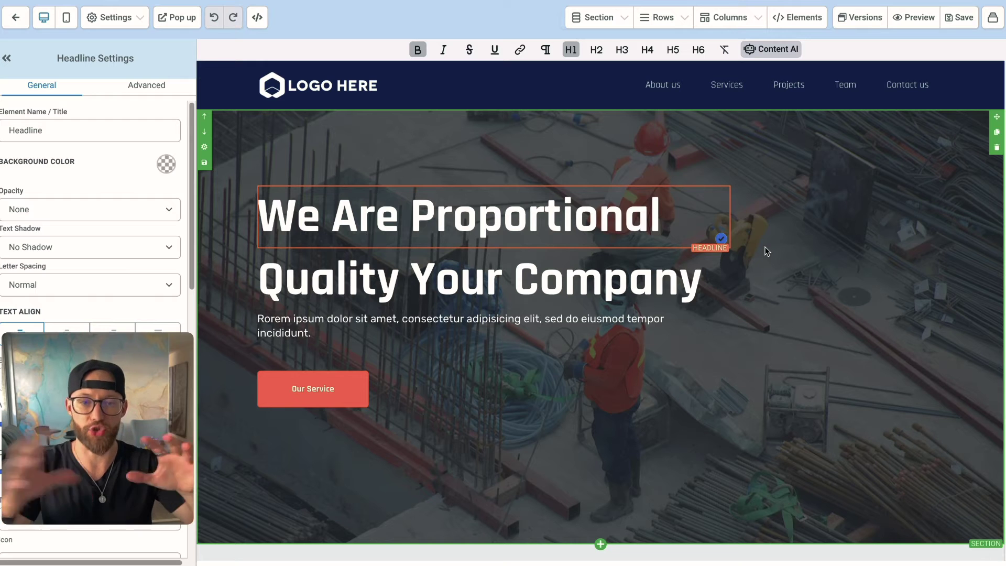
scroll(734, 245, "down", 1)
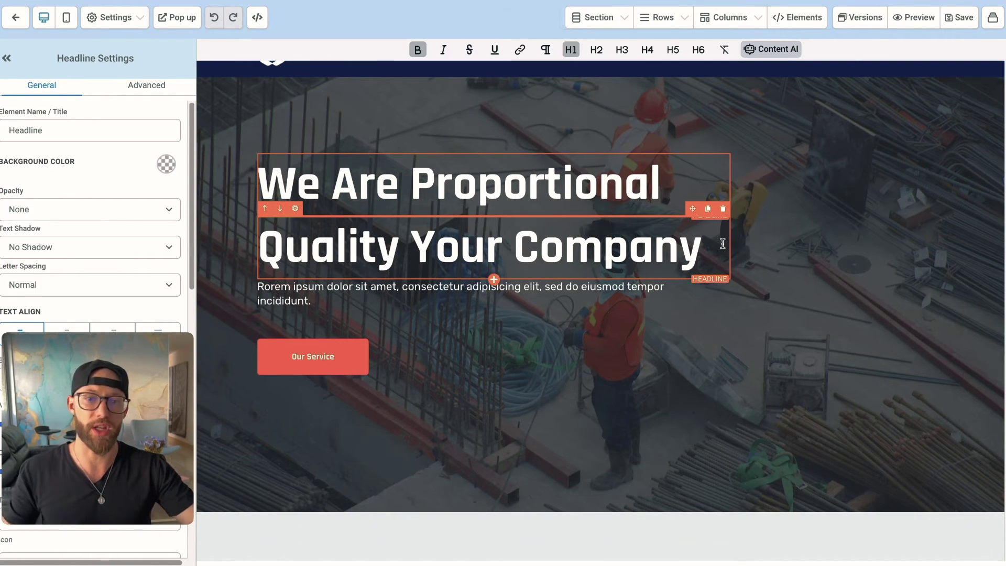
scroll(444, 286, "down", 5)
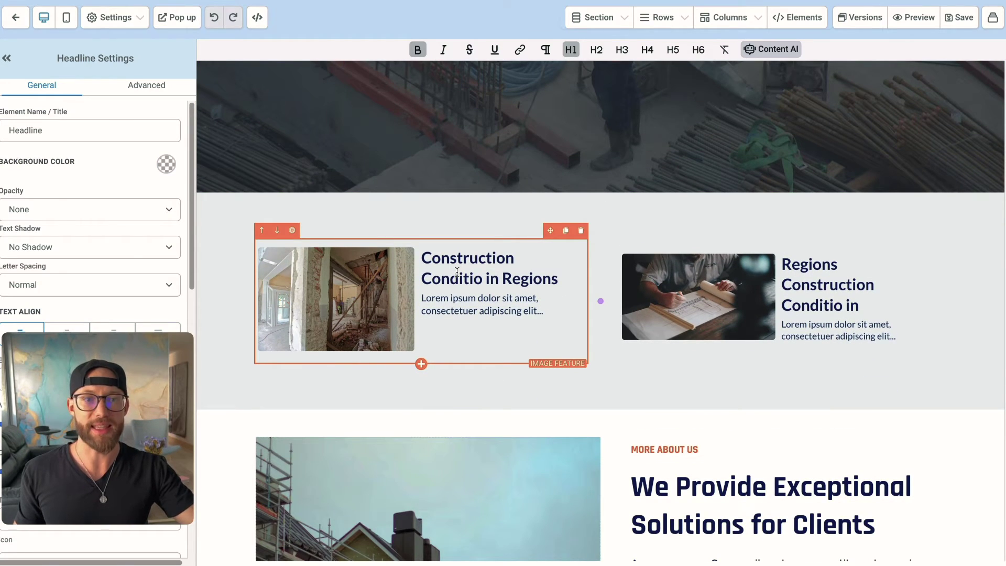
triple_click(471, 301)
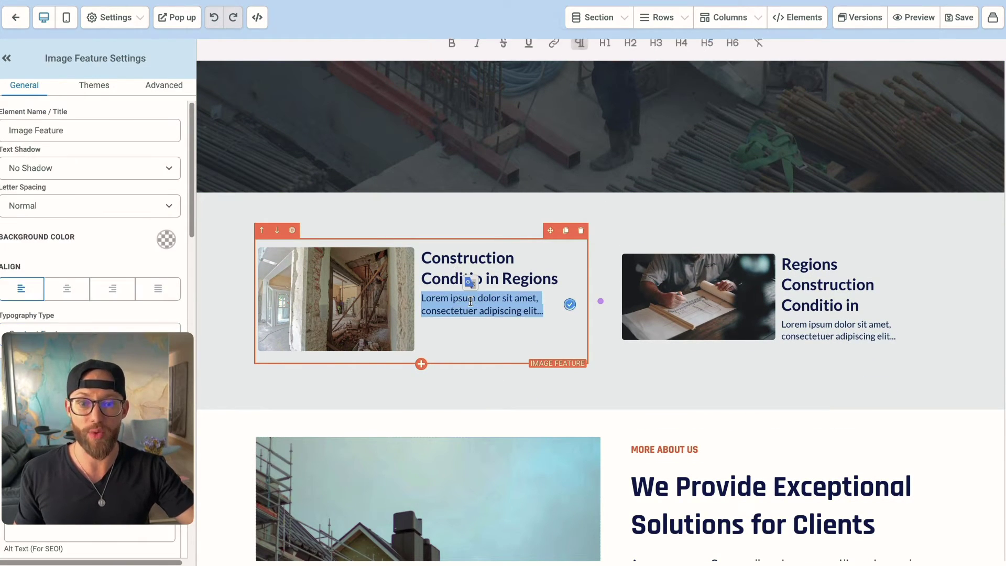
left_click(544, 189)
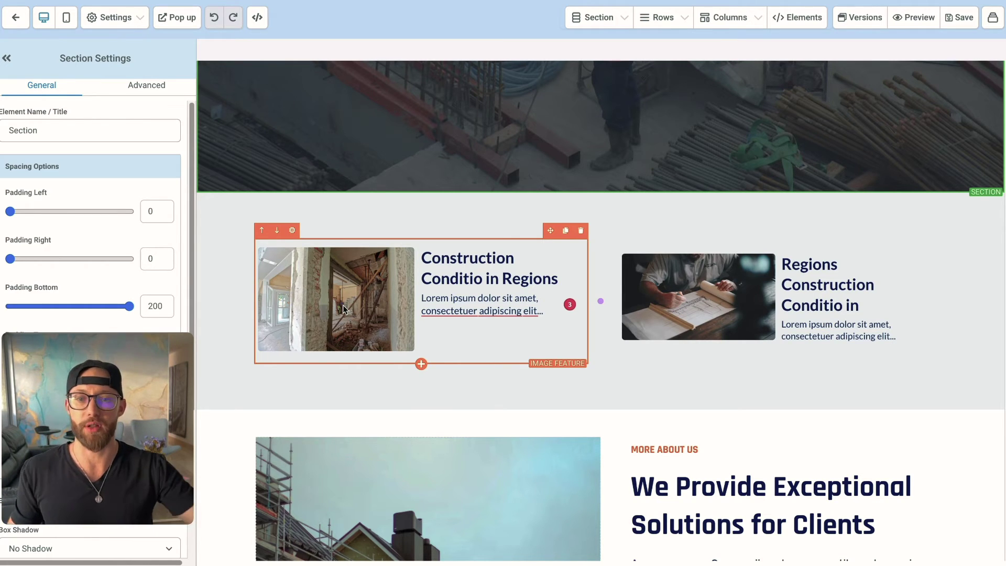
Step: Retitle the first service card 'Basement Remodeling' and delete its Lorem ipsum description
triple_click(458, 266)
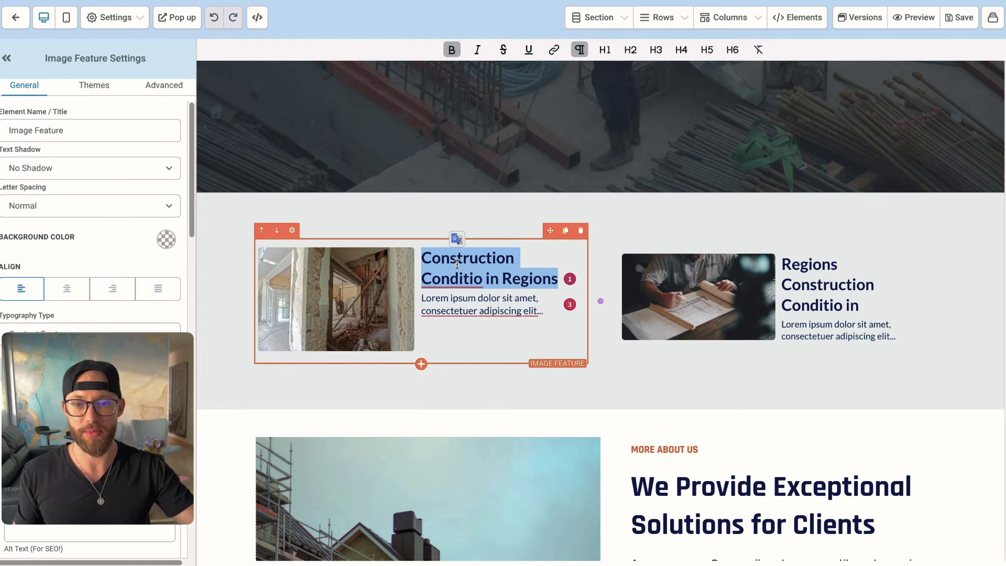
type("Basemen")
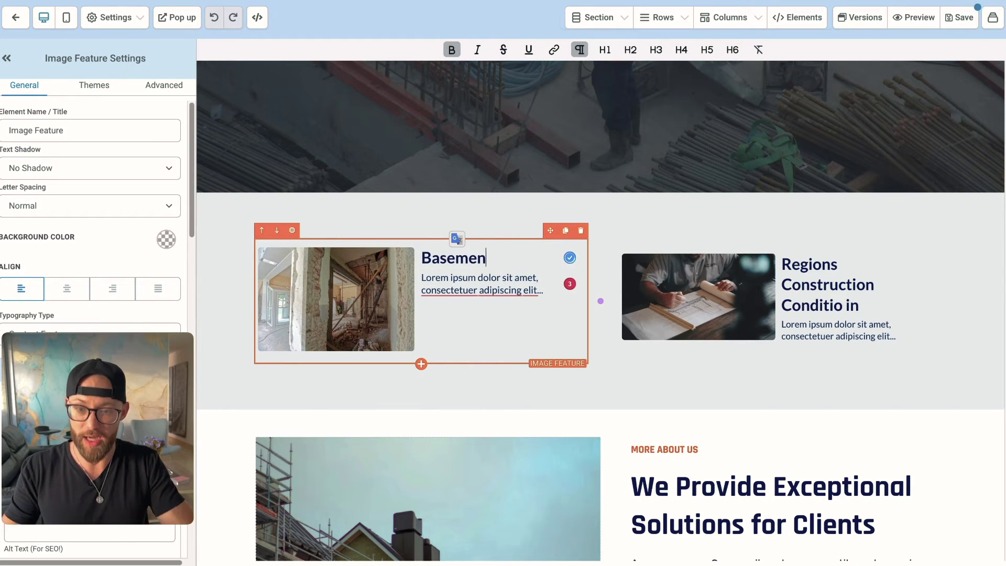
type("t Remodeling")
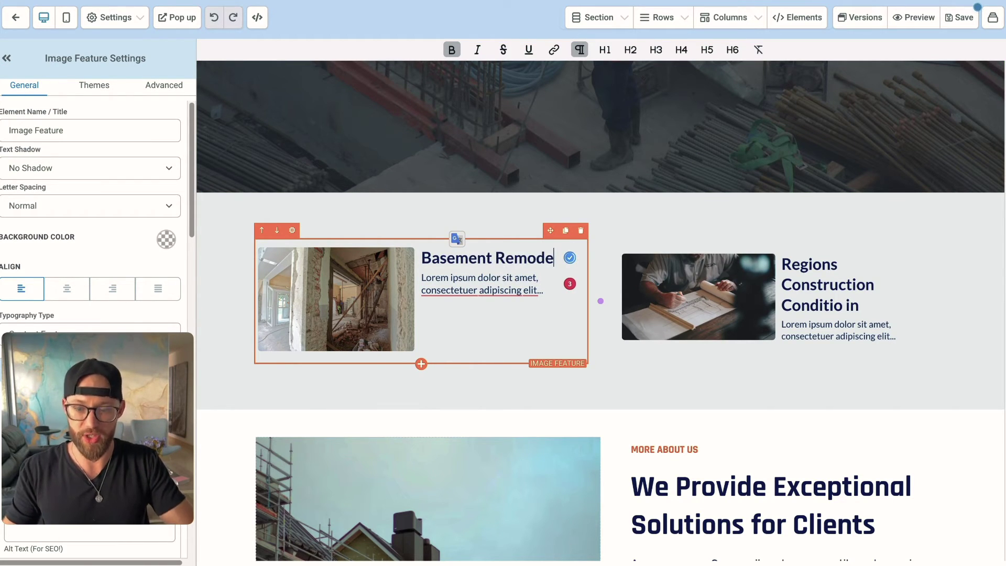
triple_click(430, 305)
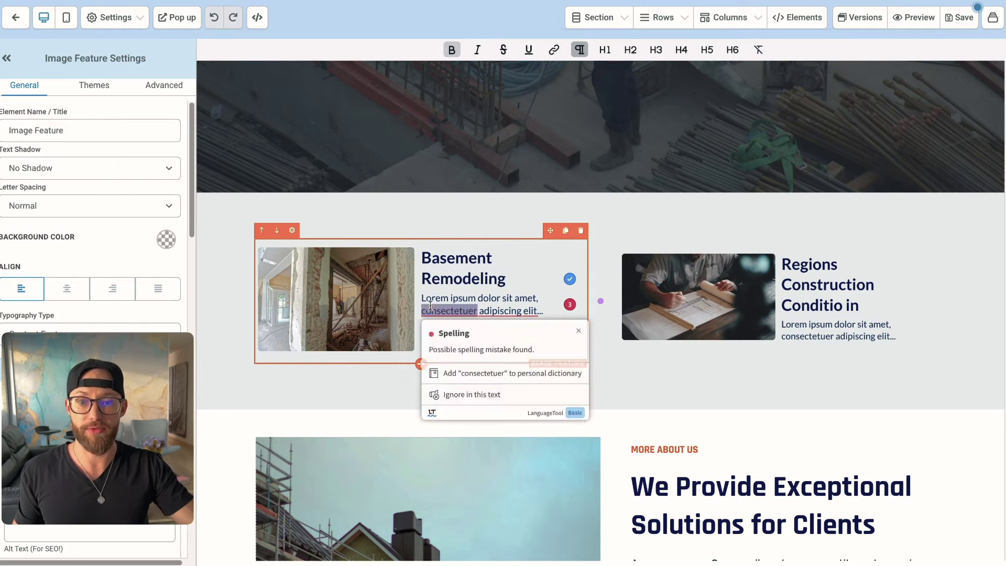
key("BackSpace")
Step: Clear the about section's placeholder sub headline text
scroll(824, 475, "down", 2)
triple_click(824, 474)
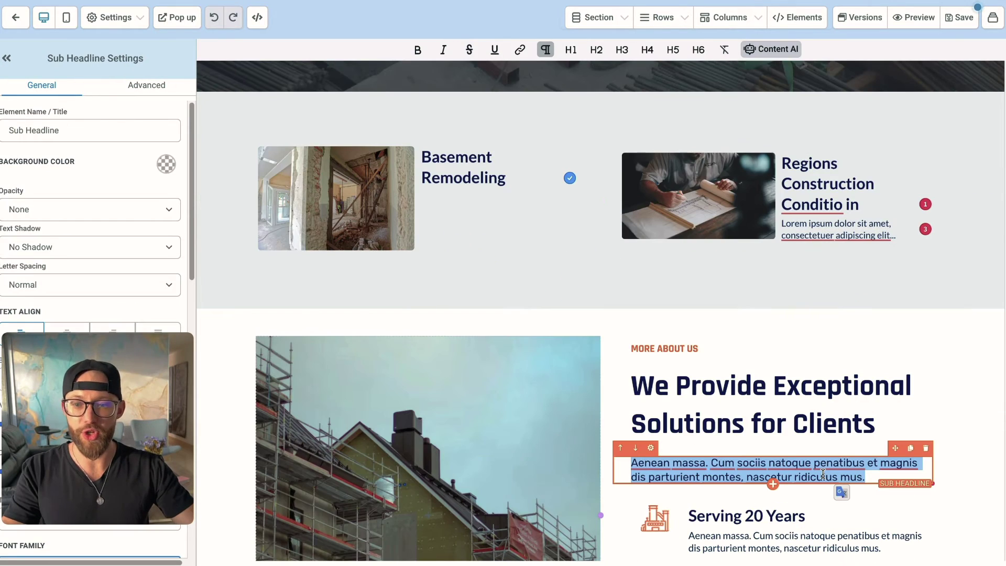
key("BackSpace")
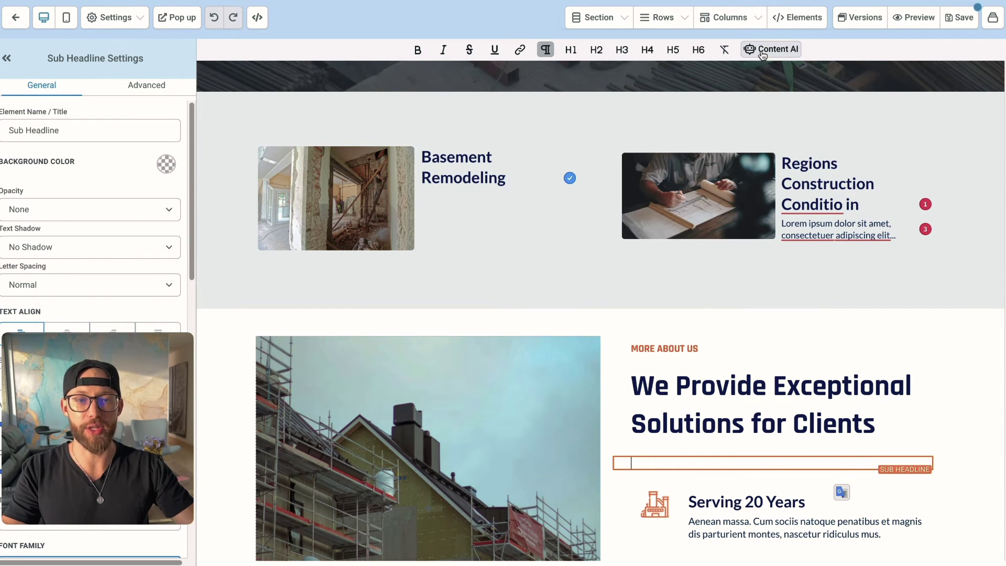
left_click(763, 52)
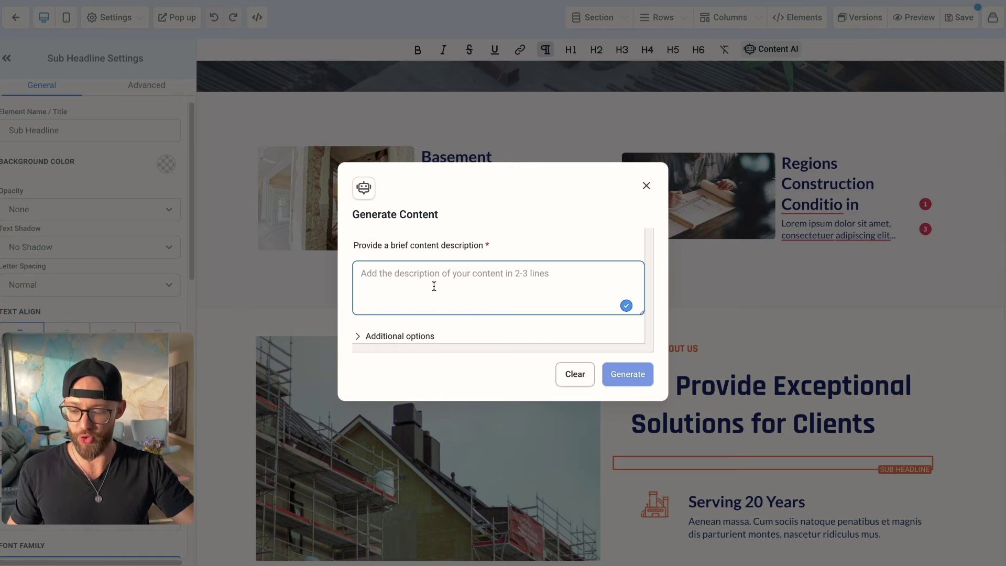
Step: Paste the company prompt and change it to request 2-3 sentences about basement remodeling
key("ctrl+v")
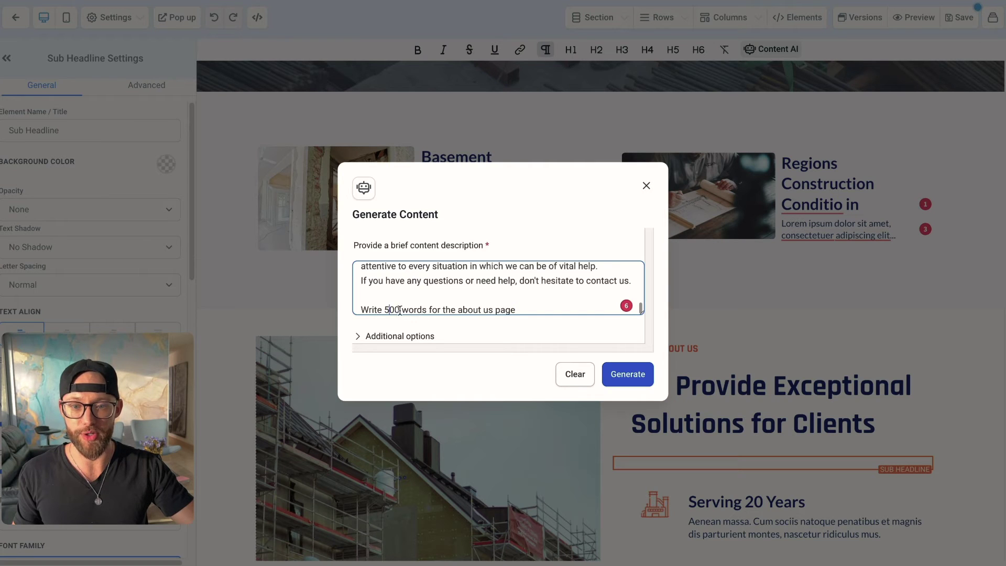
scroll(547, 281, "up", 10)
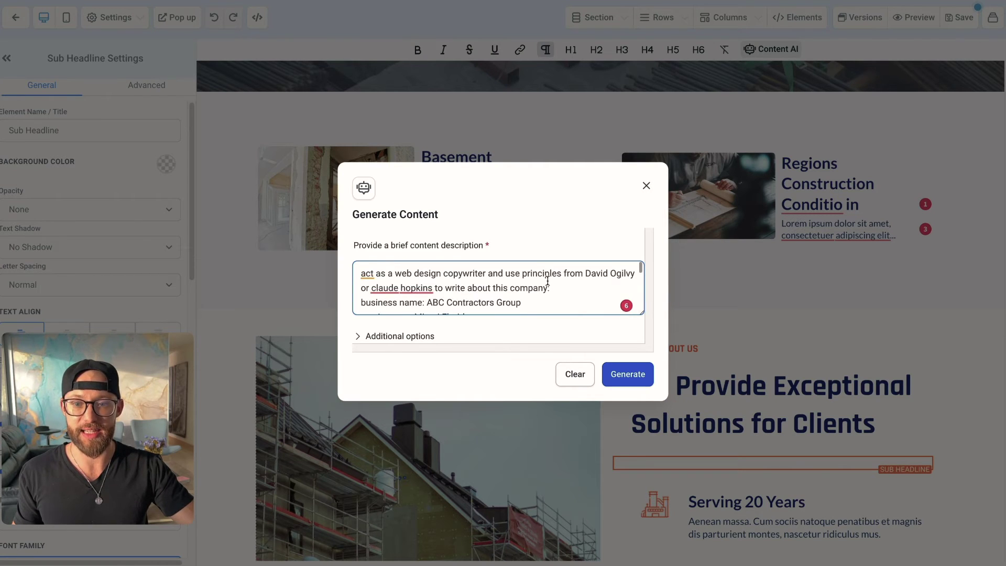
scroll(418, 292, "down", 10)
double_click(391, 303)
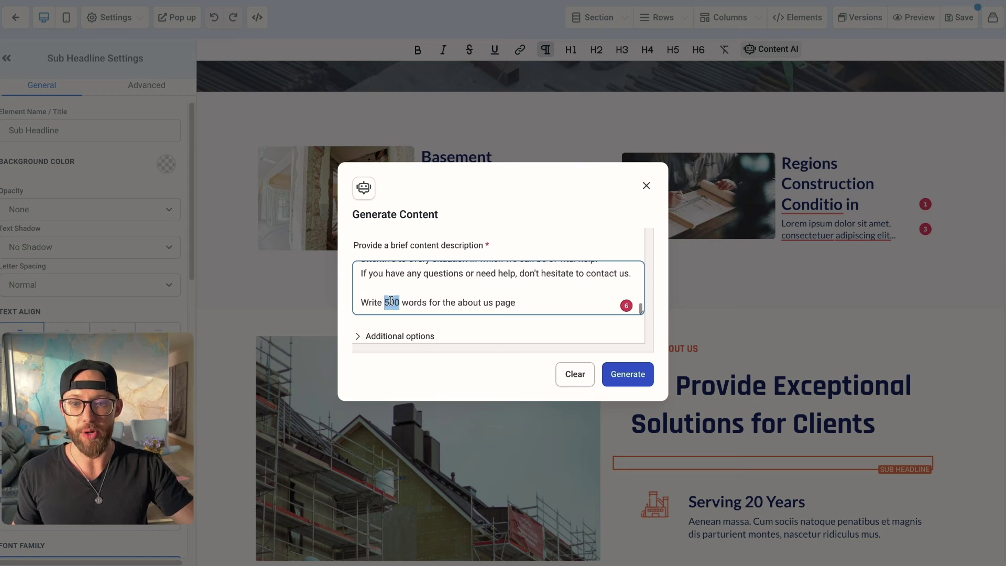
type("2-3 sentence")
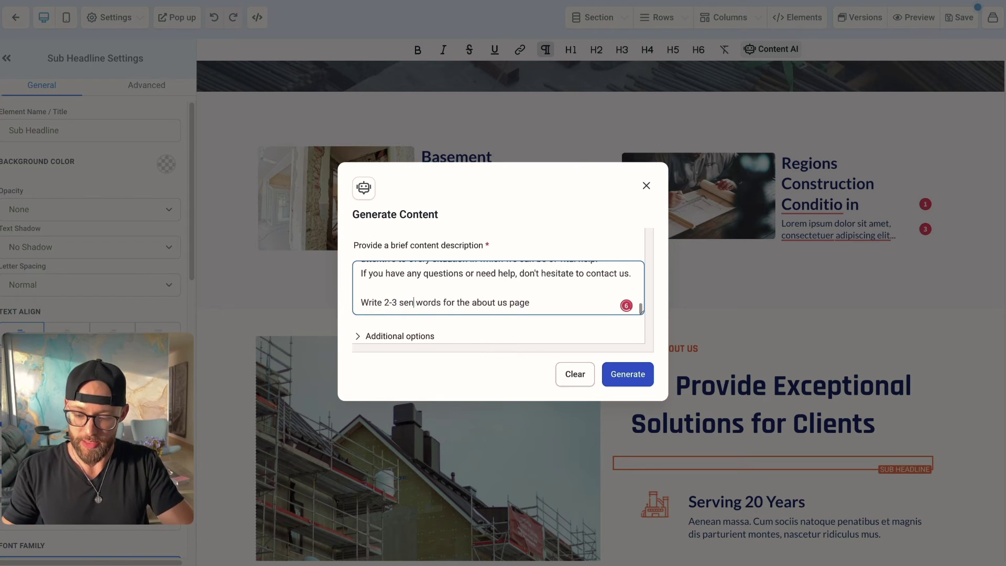
type("s")
double_click(449, 309)
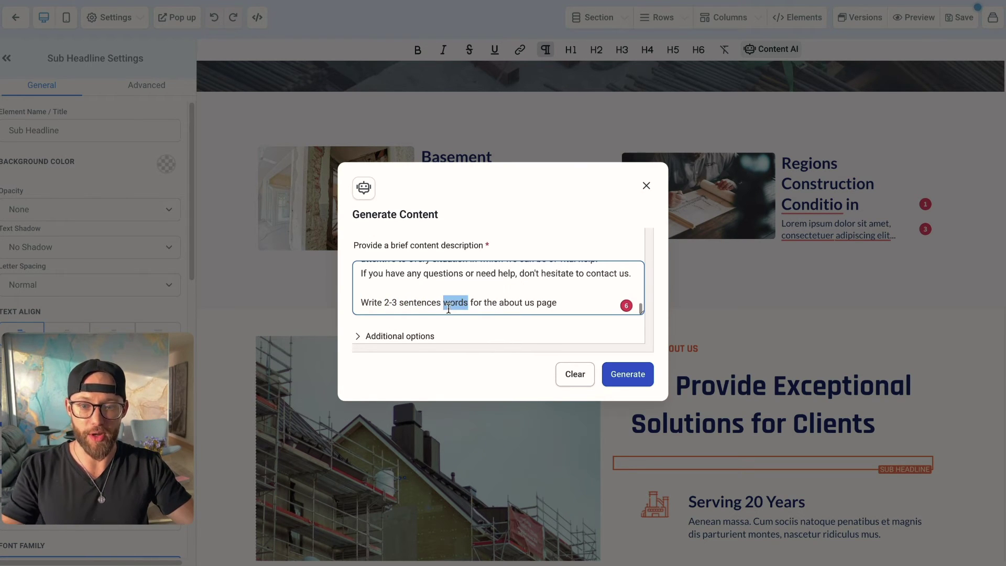
key("BackSpace")
key("BackSpace")
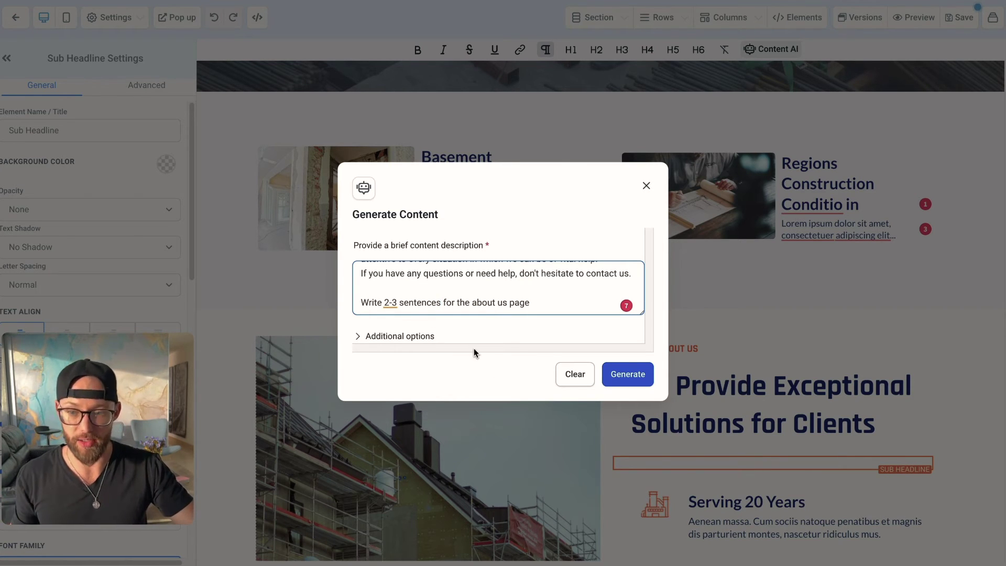
key("shift+End")
type("about basement remodeling")
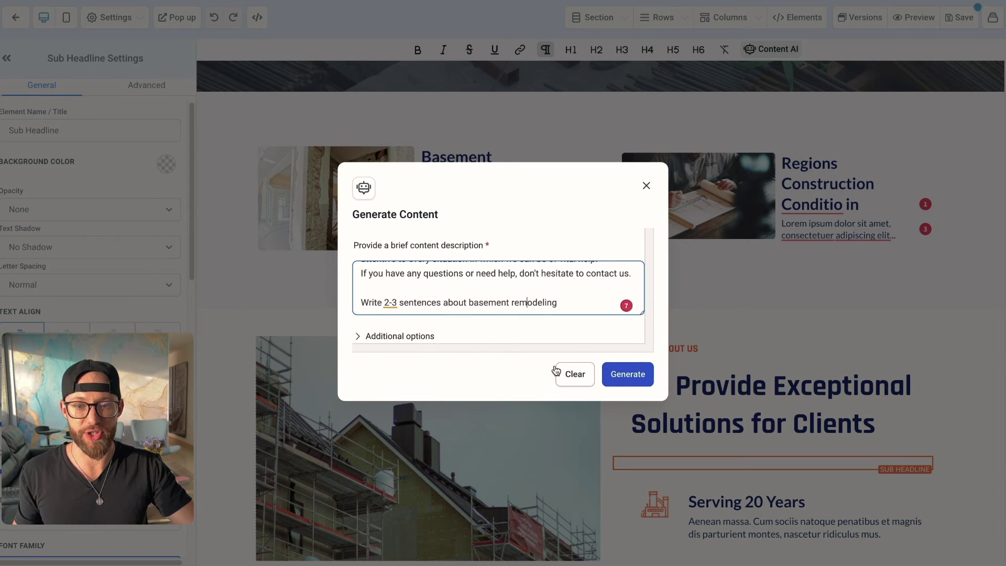
Step: Set 1 variation and a Professional tone, then generate the copy
left_click(367, 336)
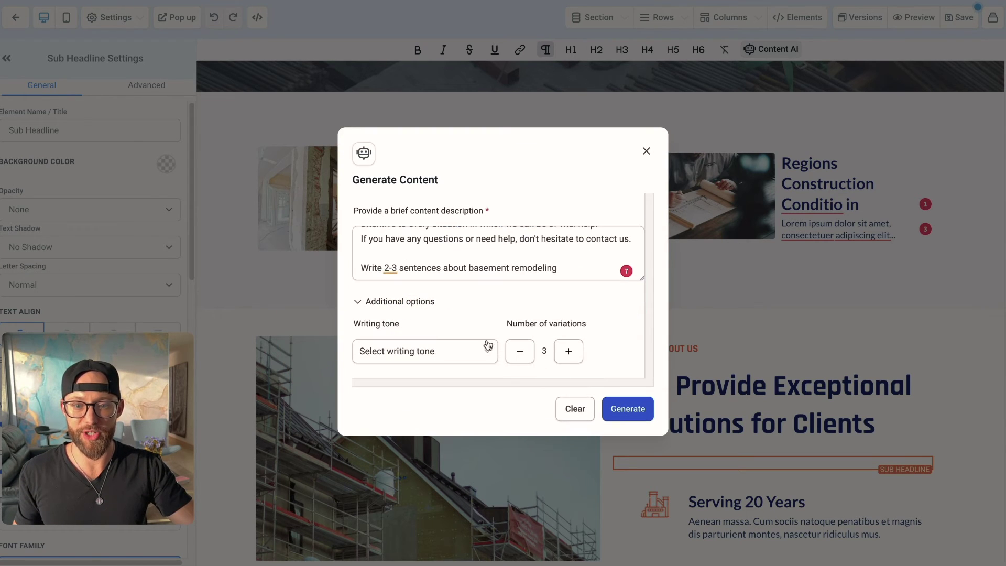
left_click(516, 353)
left_click(517, 354)
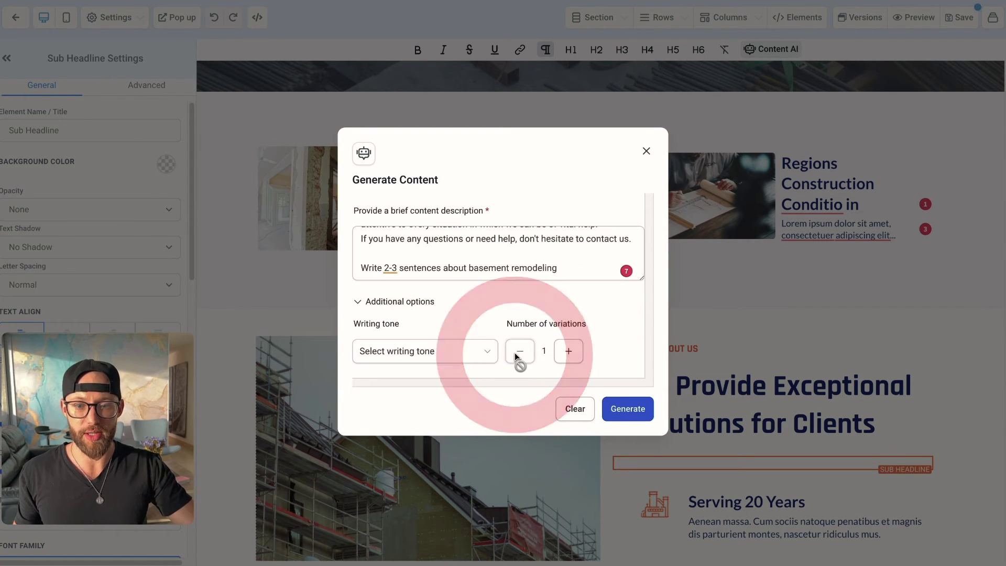
left_click(465, 351)
left_click(415, 460)
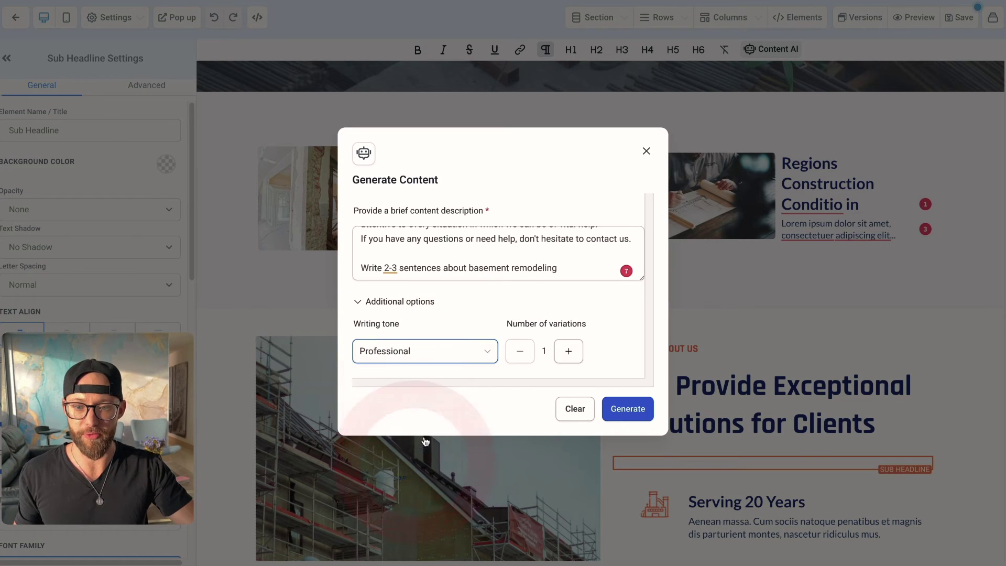
left_click(628, 409)
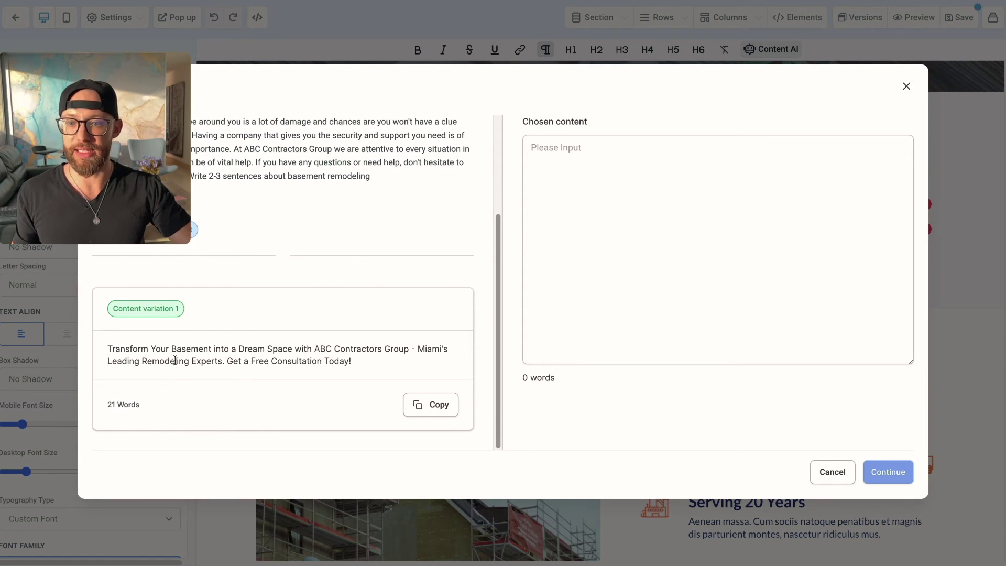
Step: Insert the generated 'Transform Your Basement into a Dream Space' copy into the about sub headline
left_click(432, 403)
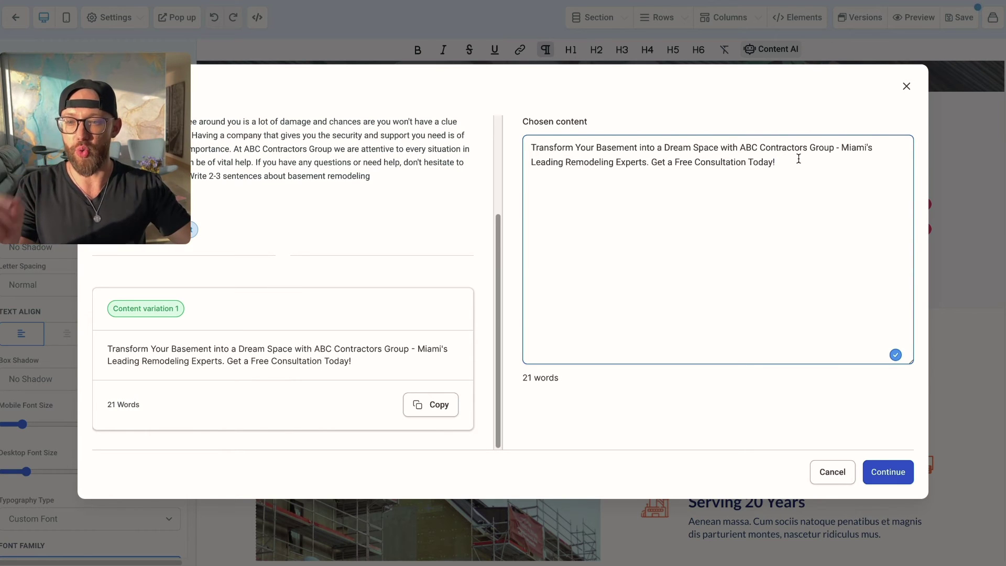
left_click(888, 472)
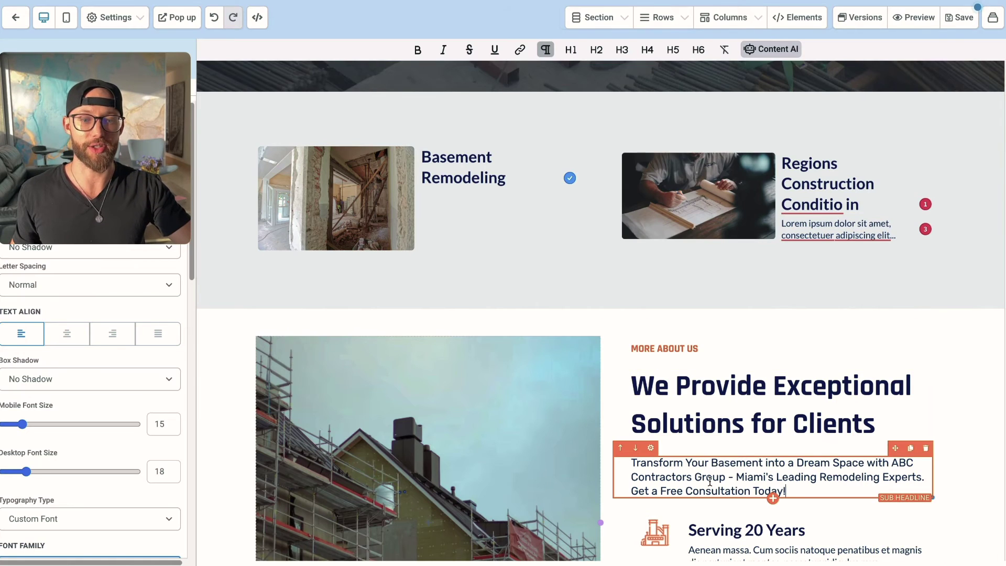
triple_click(709, 480)
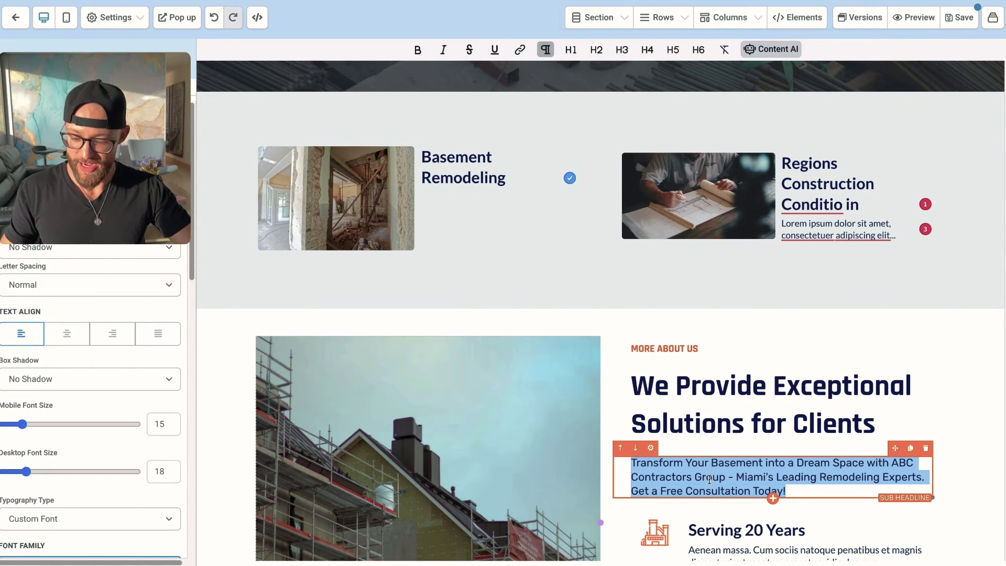
left_click(473, 196)
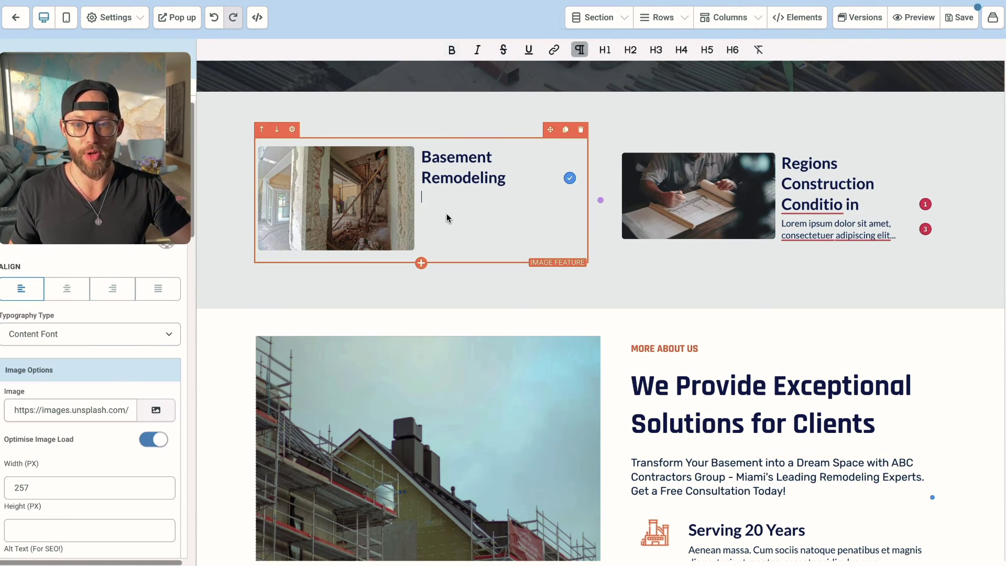
Step: Paste the basement copy into the Basement Remodeling card and start retitling the second card 'Kitchen Remodeling'
key("ctrl+v")
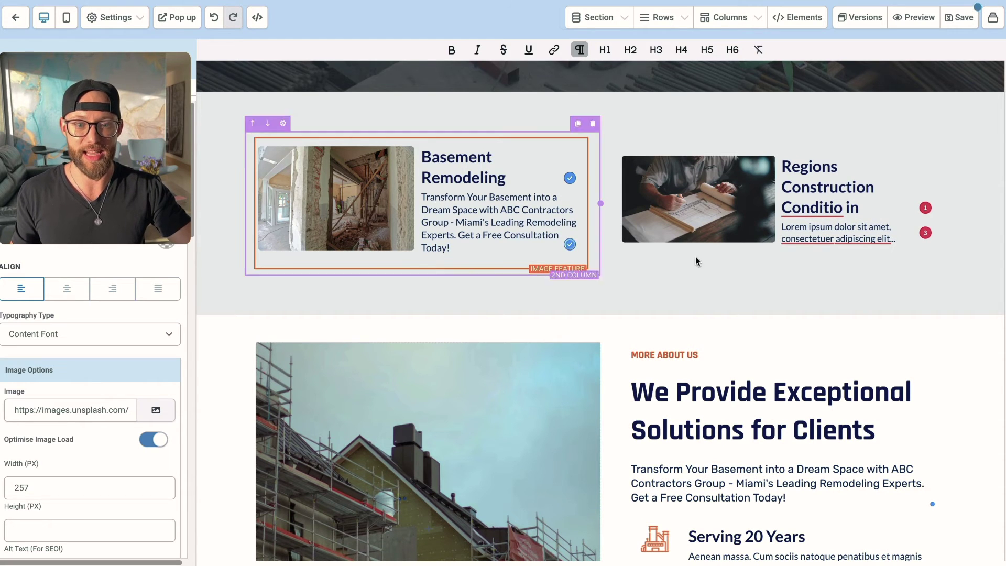
triple_click(830, 196)
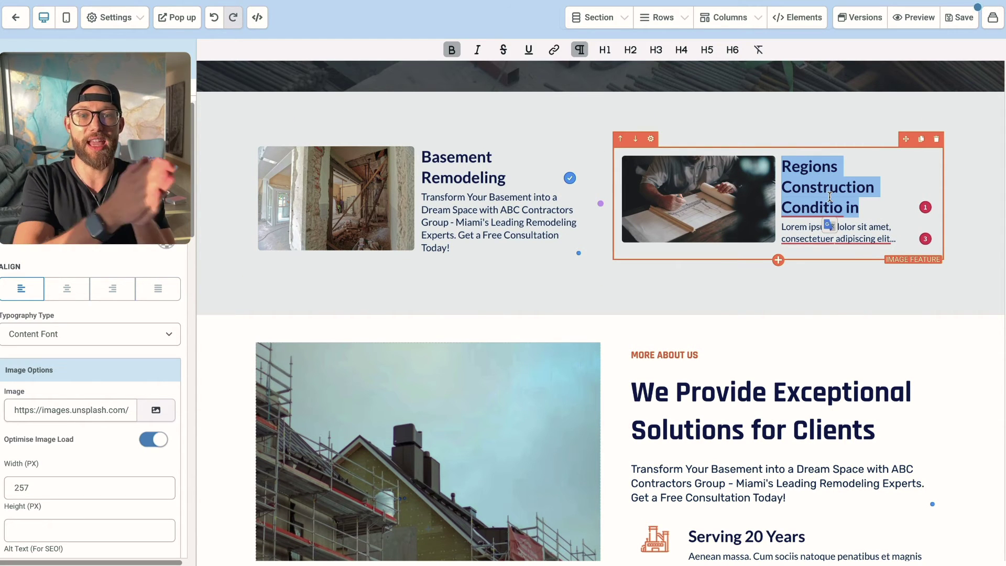
type("Kitchen Remodeing")
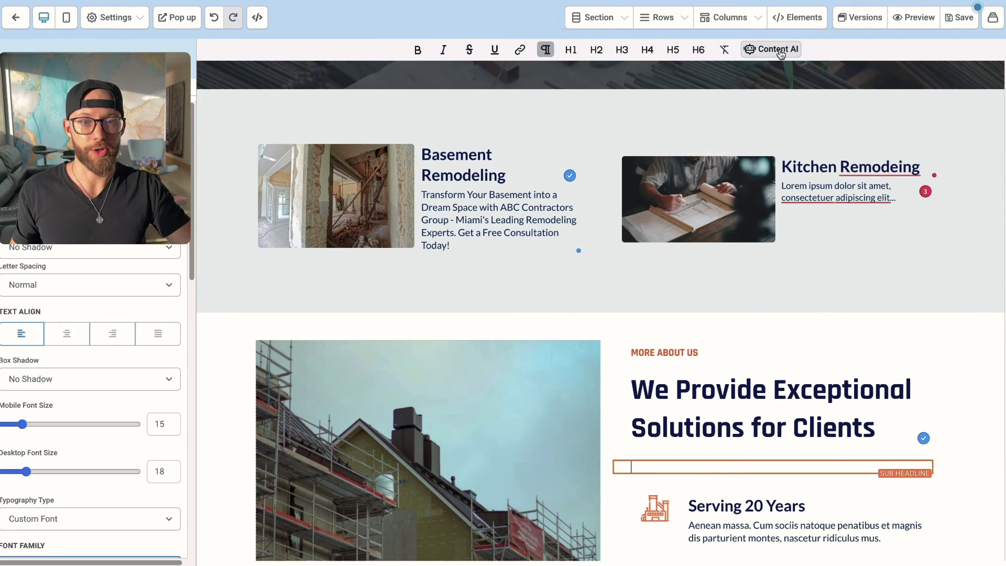
Step: Regenerate the Content AI copy with 'kitchen' instead of 'basement' and choose the variation
left_click(780, 52)
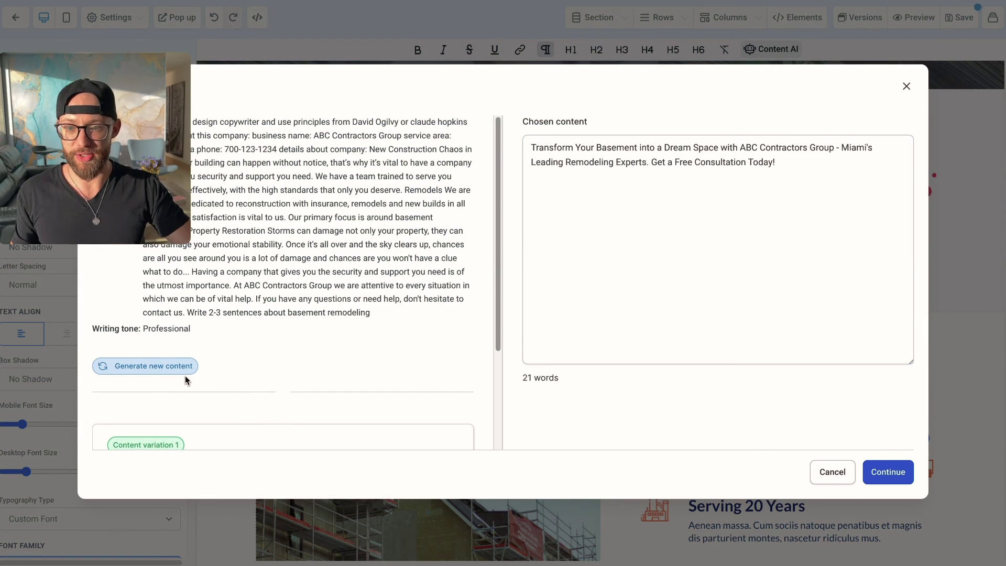
left_click(185, 373)
scroll(543, 291, "down", 5)
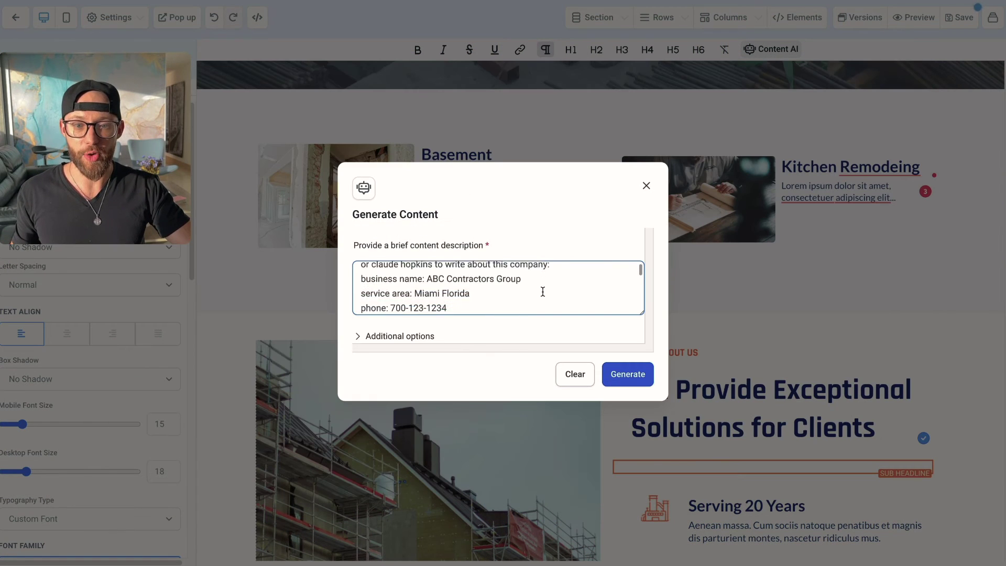
left_click_drag(469, 302, 559, 302)
double_click(478, 303)
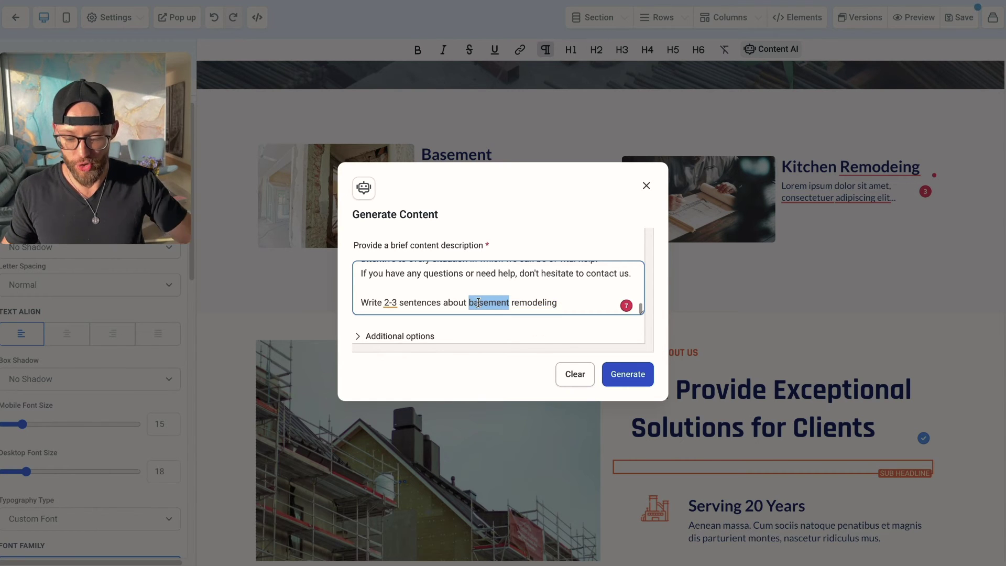
type("kitchen")
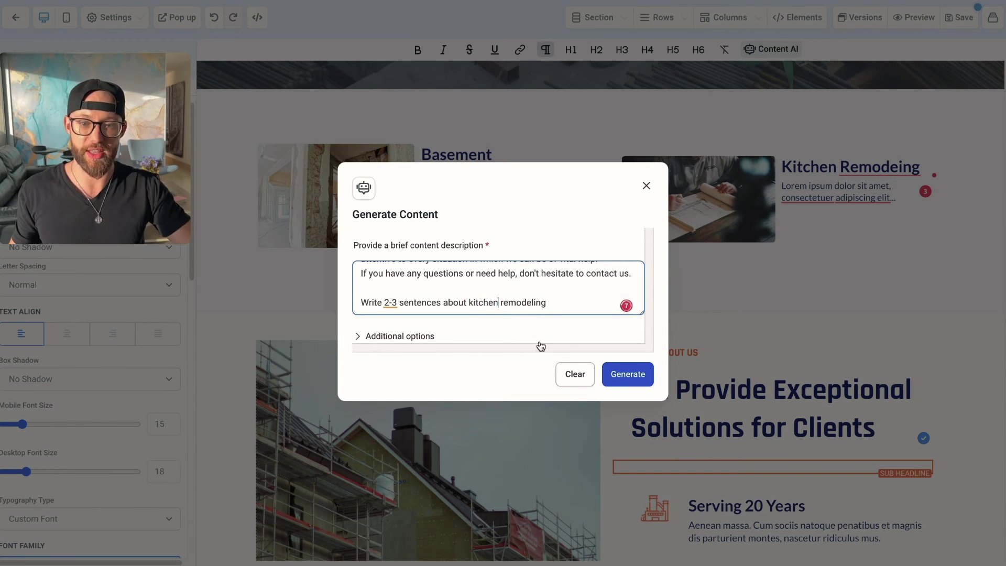
left_click(389, 337)
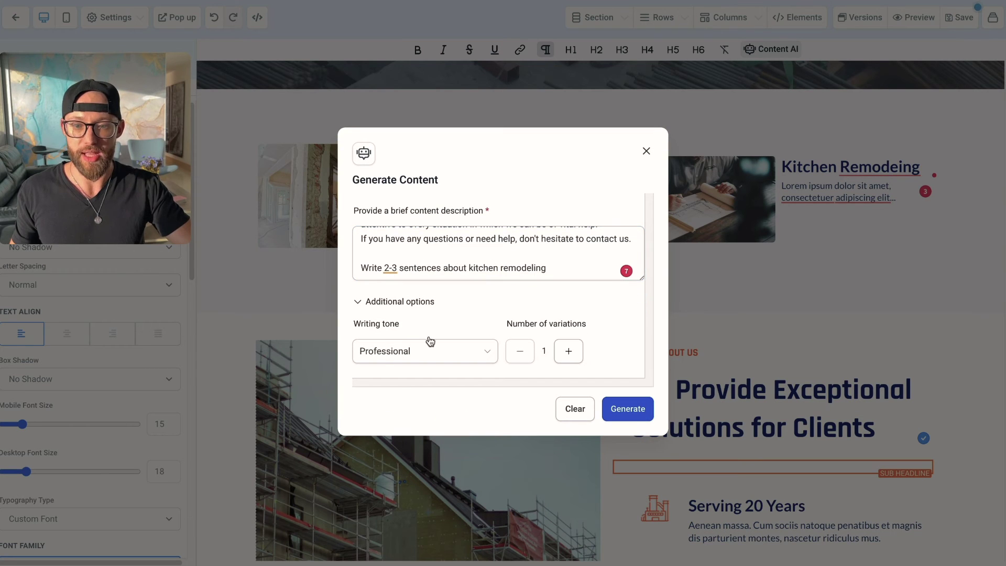
left_click(636, 412)
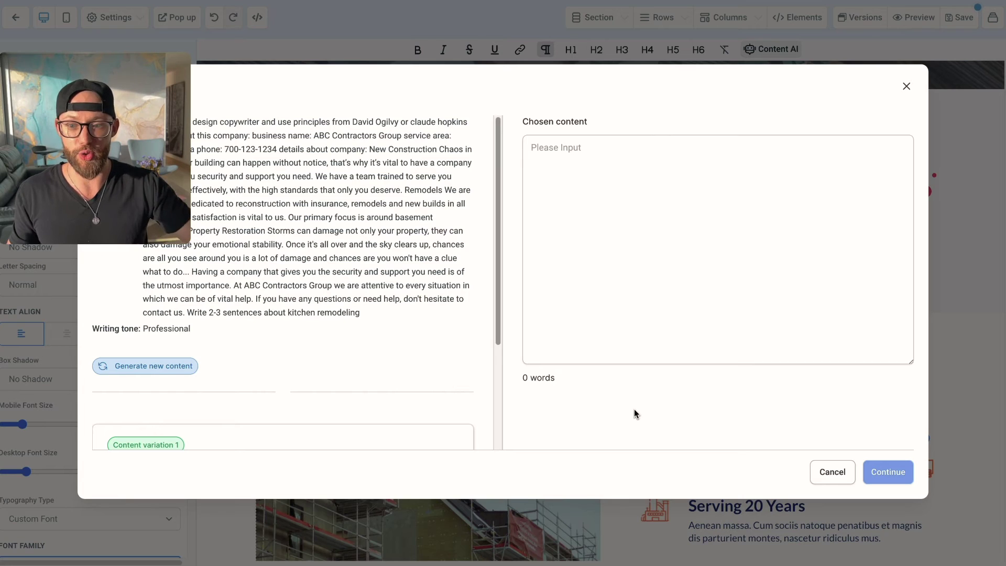
scroll(372, 338, "down", 3)
left_click(424, 404)
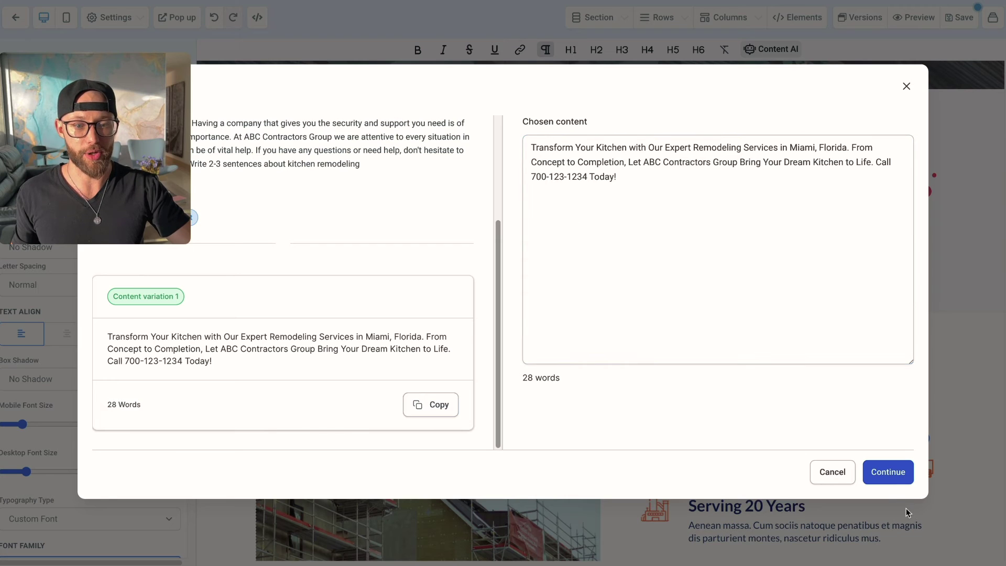
Step: Delete the closing 'Call…Today!' sentence and insert the kitchen copy into the sub headline
left_click(875, 164)
key("ctrl+shift+End")
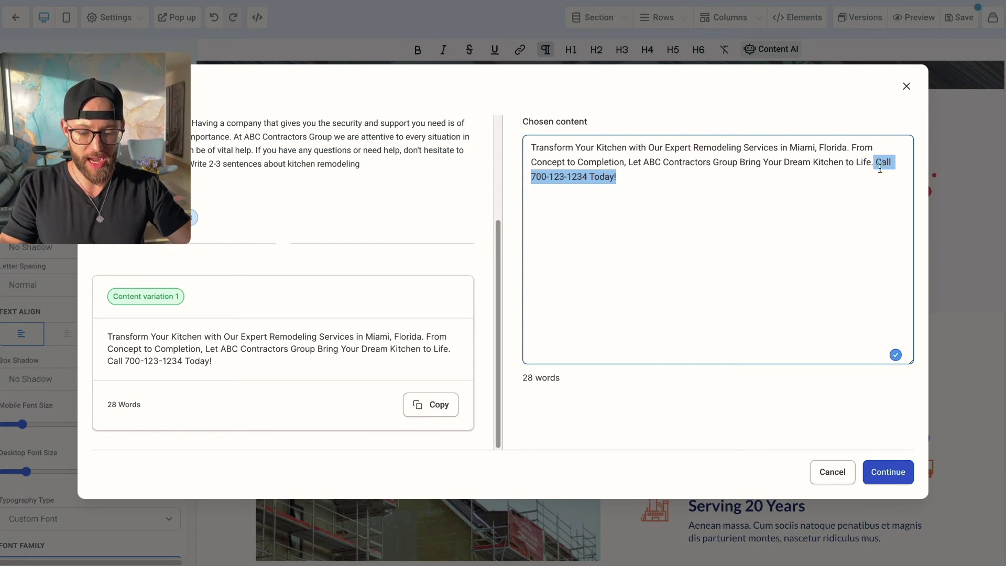
key("BackSpace")
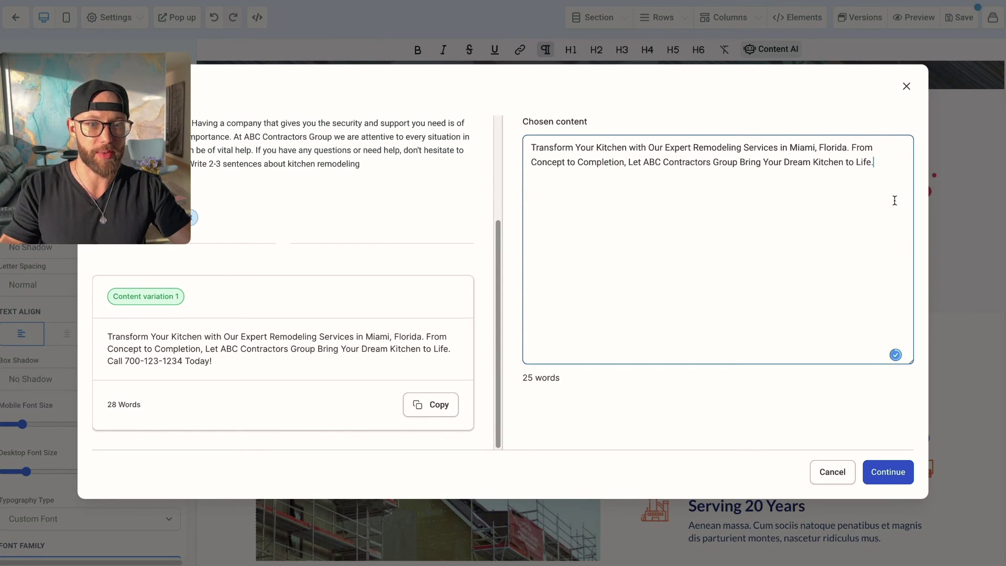
left_click(877, 472)
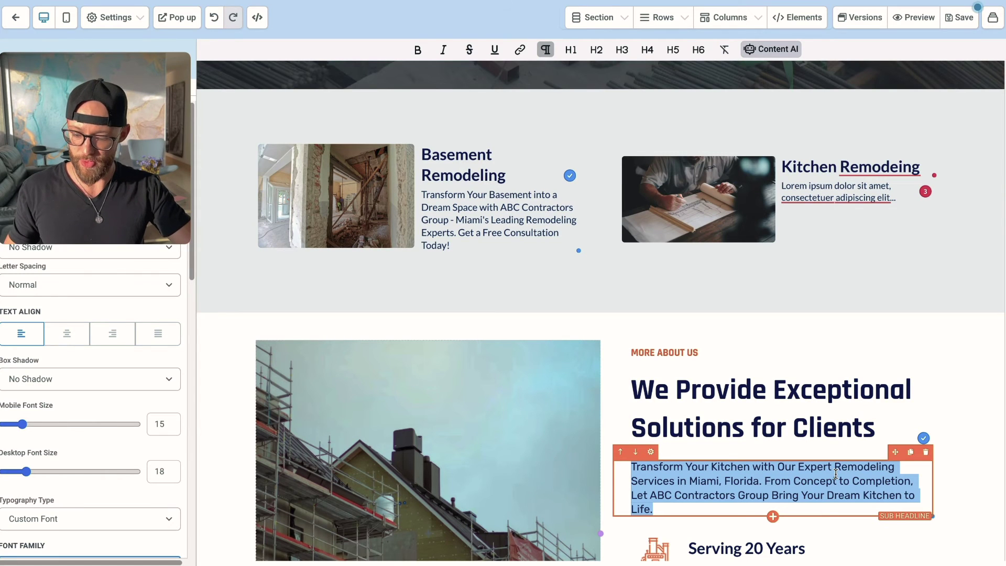
Step: Paste the kitchen copy over the kitchen card's placeholder paragraph
triple_click(810, 189)
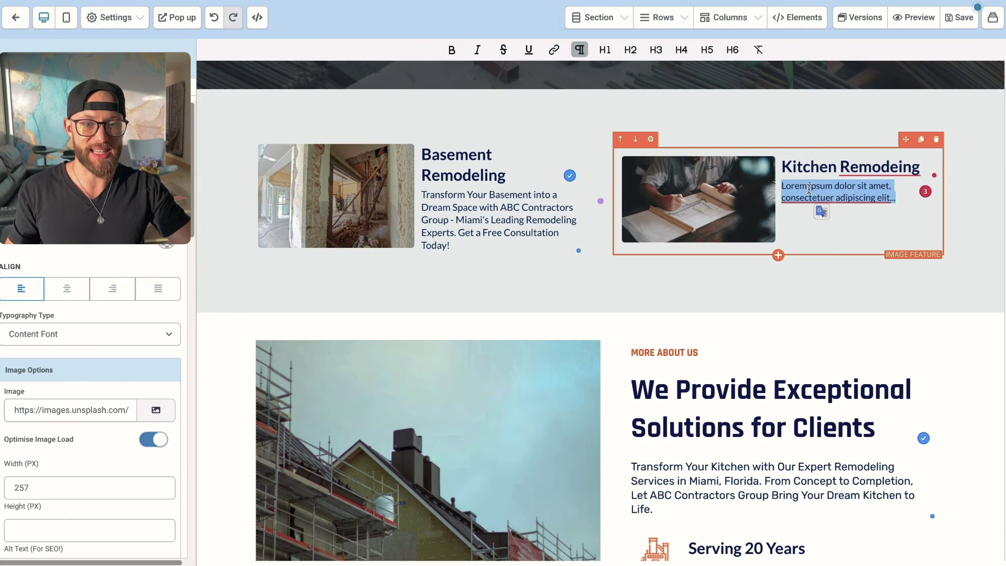
key("ctrl+v")
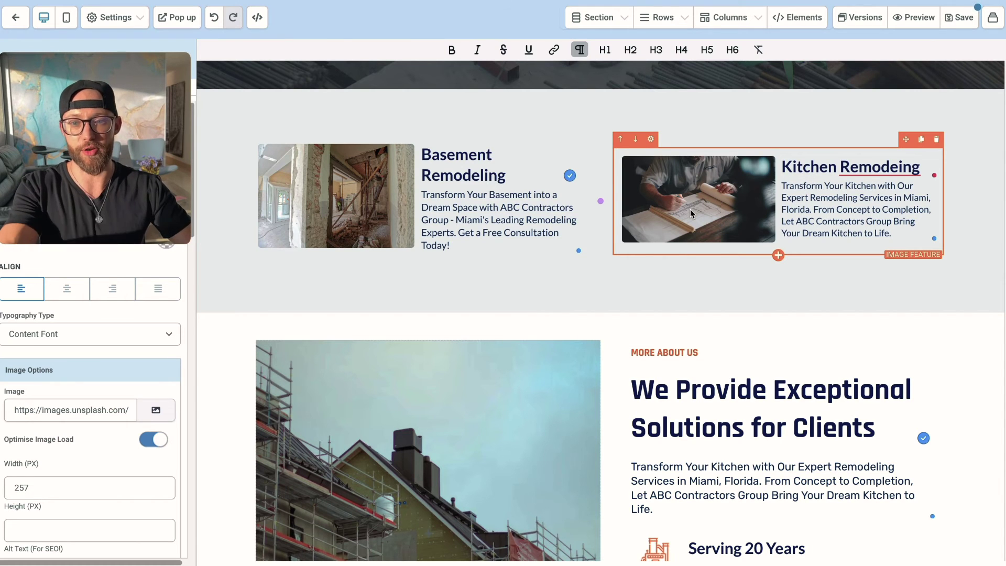
scroll(386, 143, "down", 4)
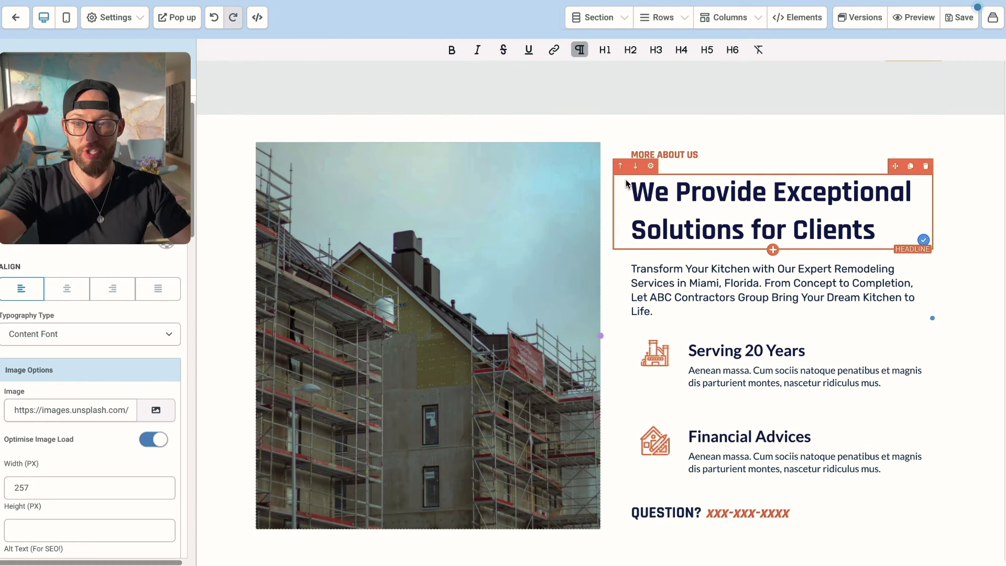
Step: Change the about section to 'Serving 11 Years' and retitle its headline 'We Provide High Quality Construction Services'
double_click(756, 350)
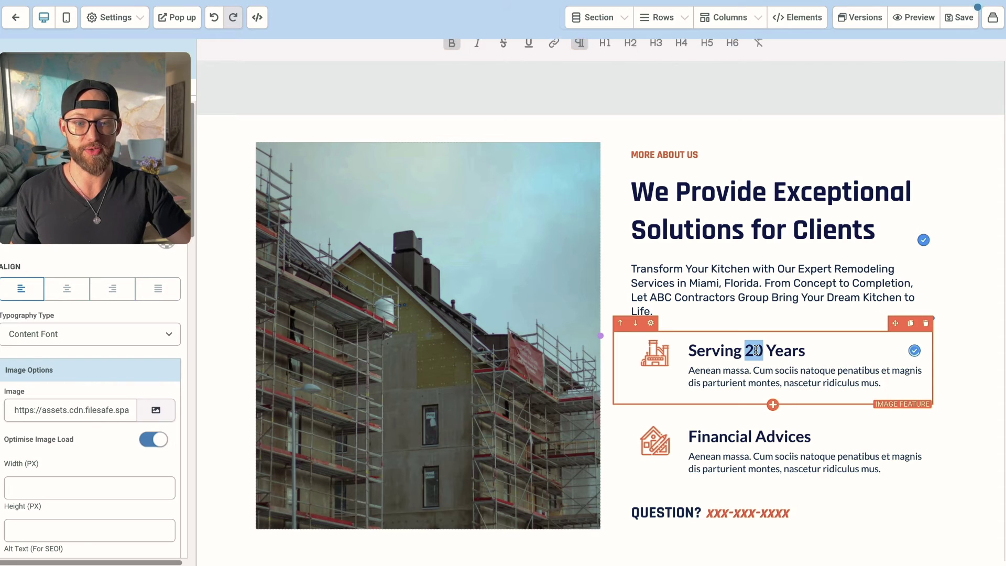
type("11")
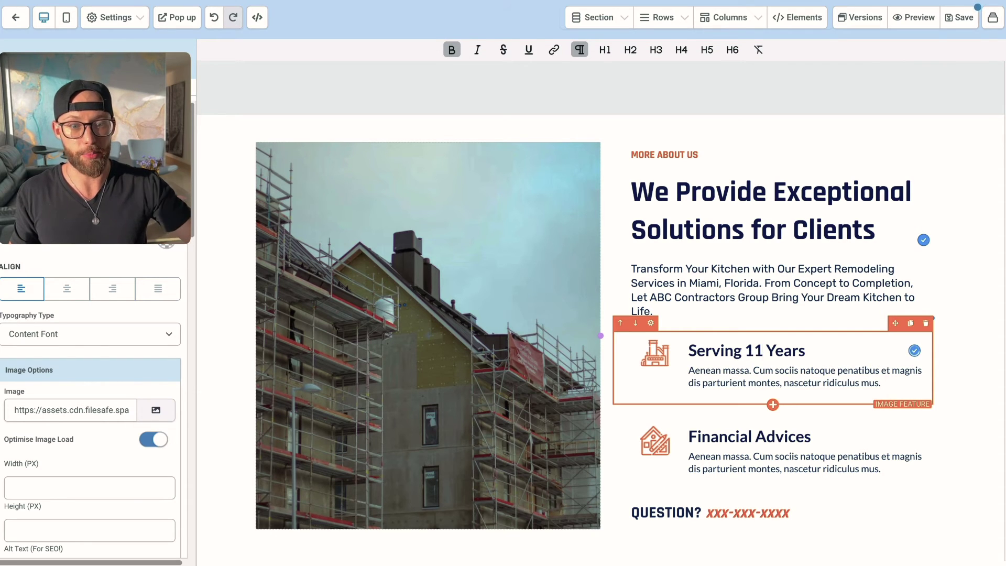
double_click(763, 382)
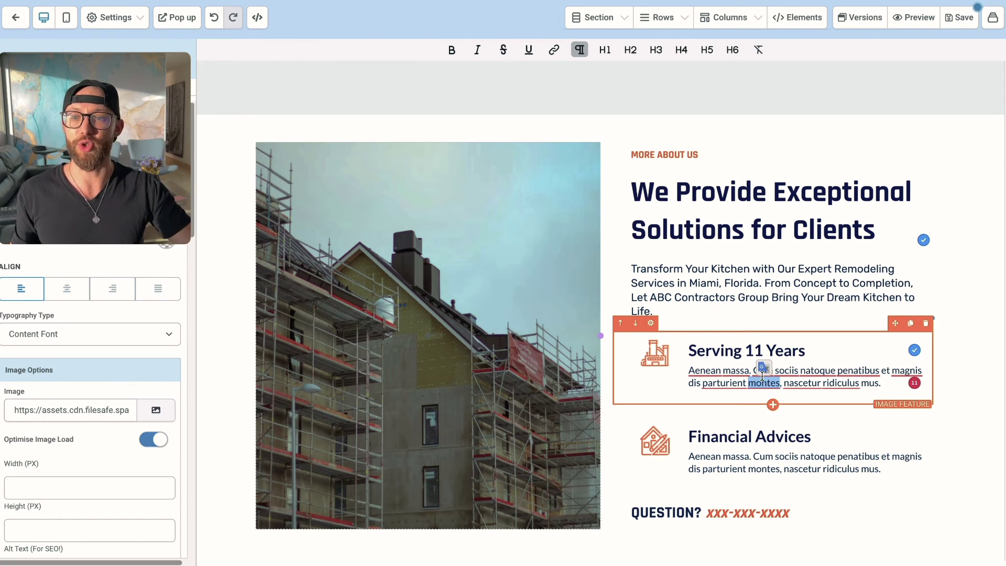
left_click(800, 195)
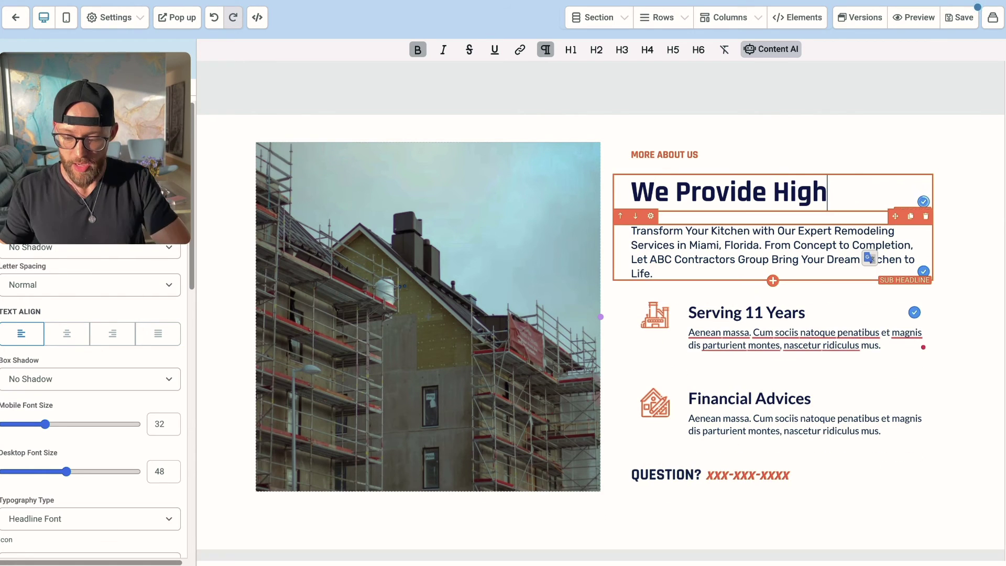
type("Quality")
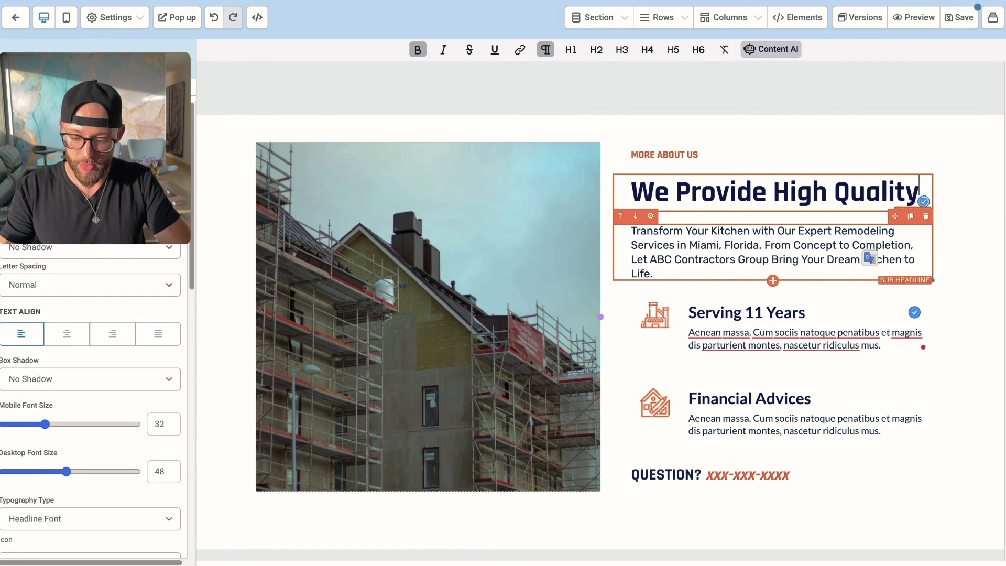
type(" Construction Services")
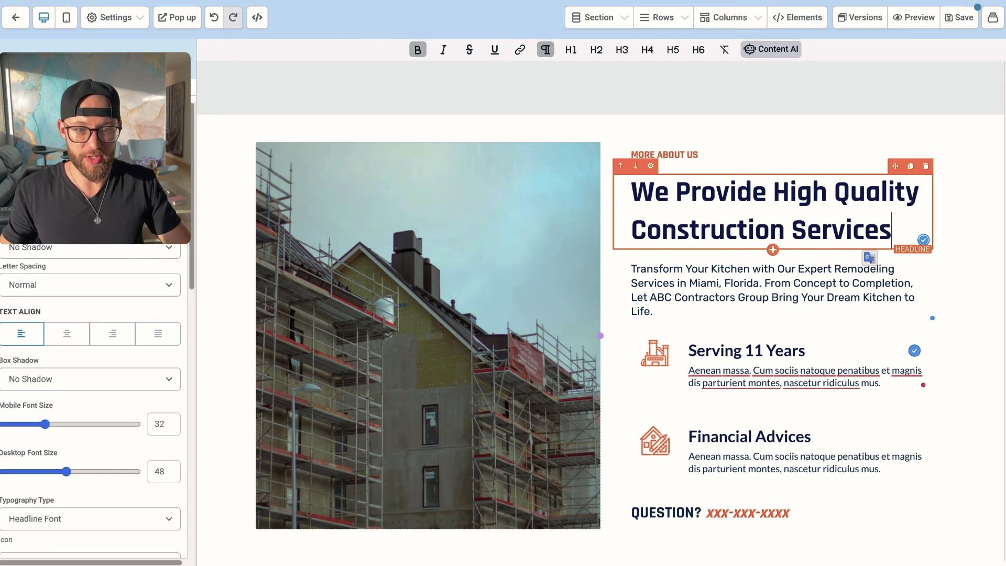
left_click(779, 274)
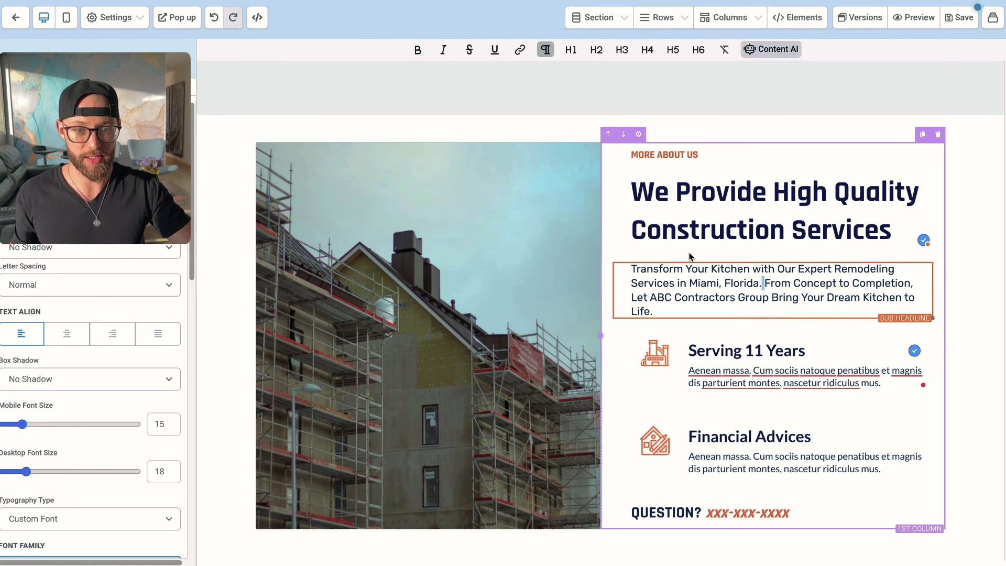
Step: Launch Content AI on the COMPLATE PROJECTS subheading in the Completed Projects section
scroll(675, 269, "down", 10)
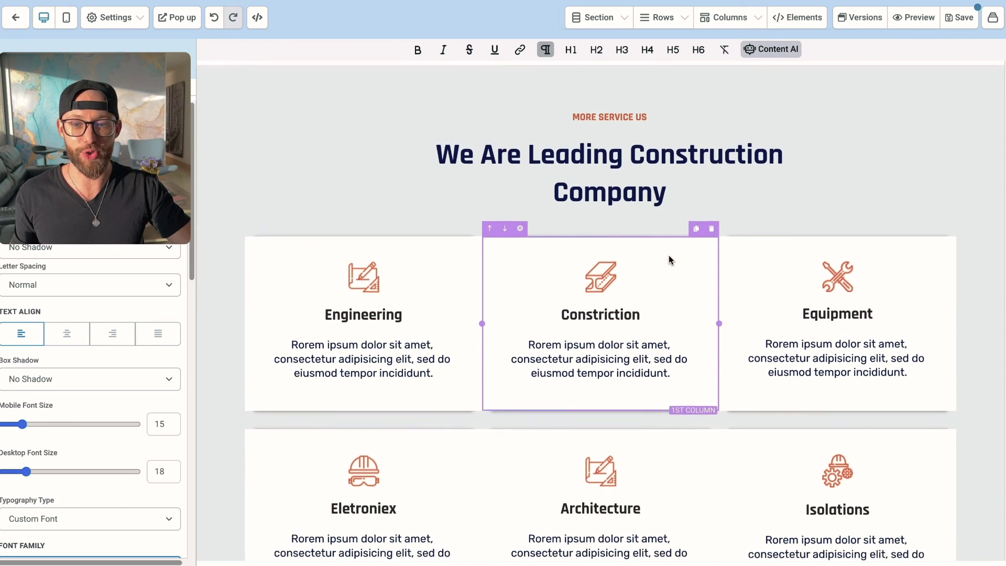
scroll(669, 255, "down", 3)
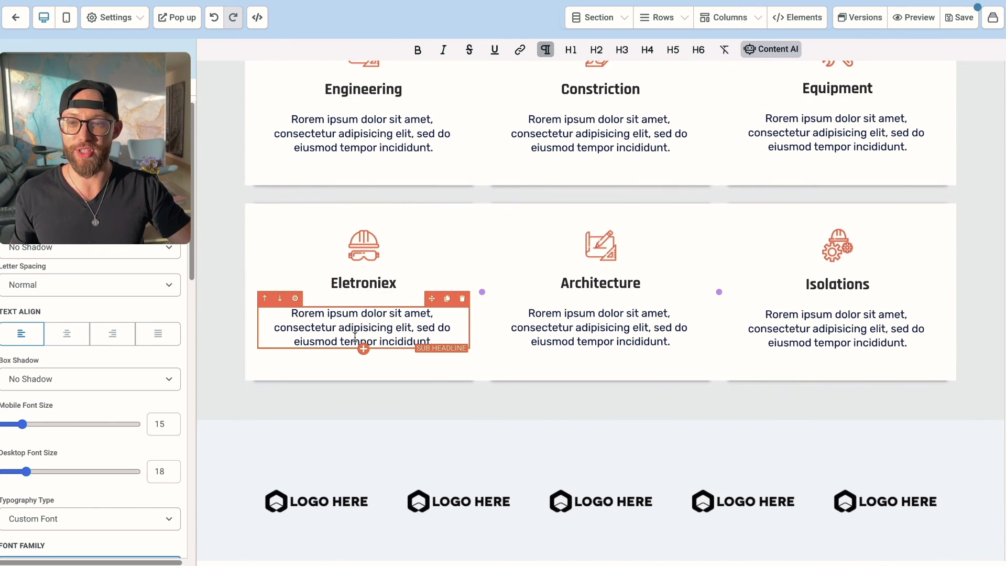
scroll(354, 338, "down", 10)
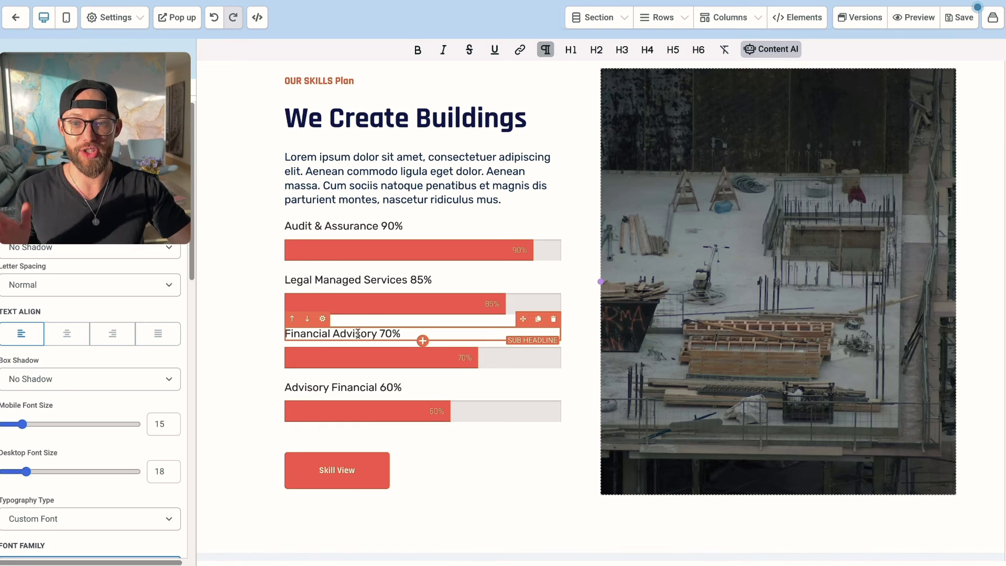
scroll(370, 334, "down", 5)
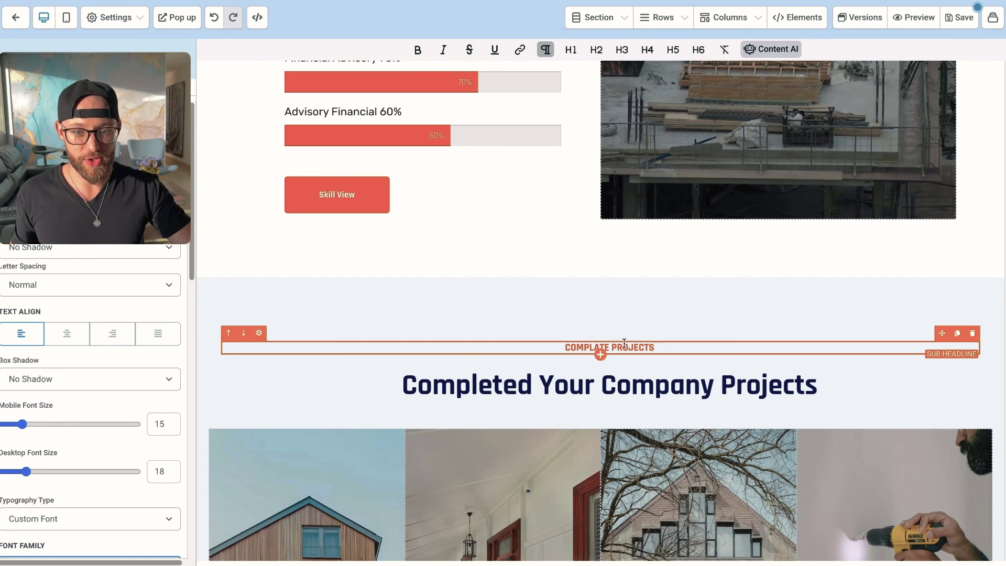
left_click(624, 343)
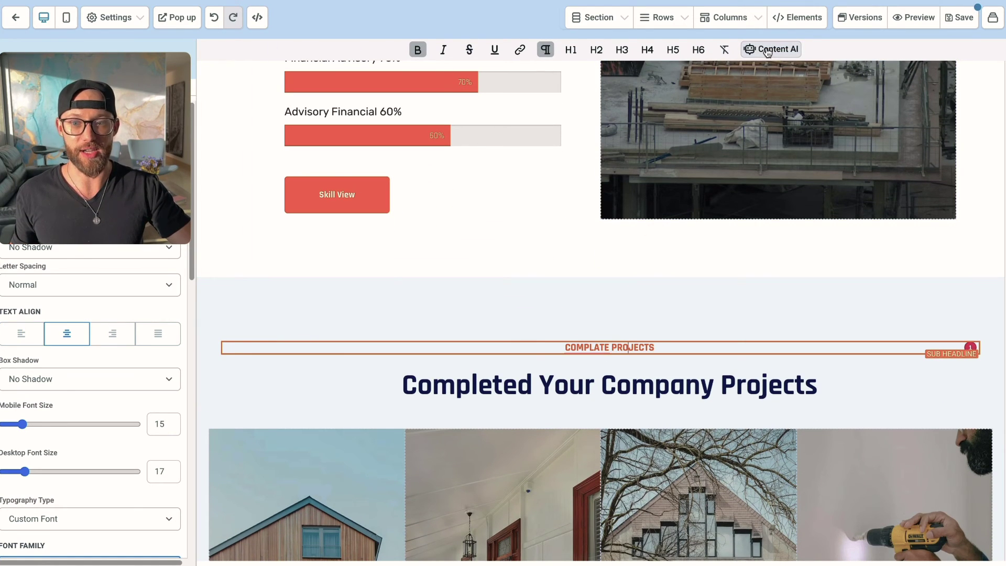
left_click(767, 50)
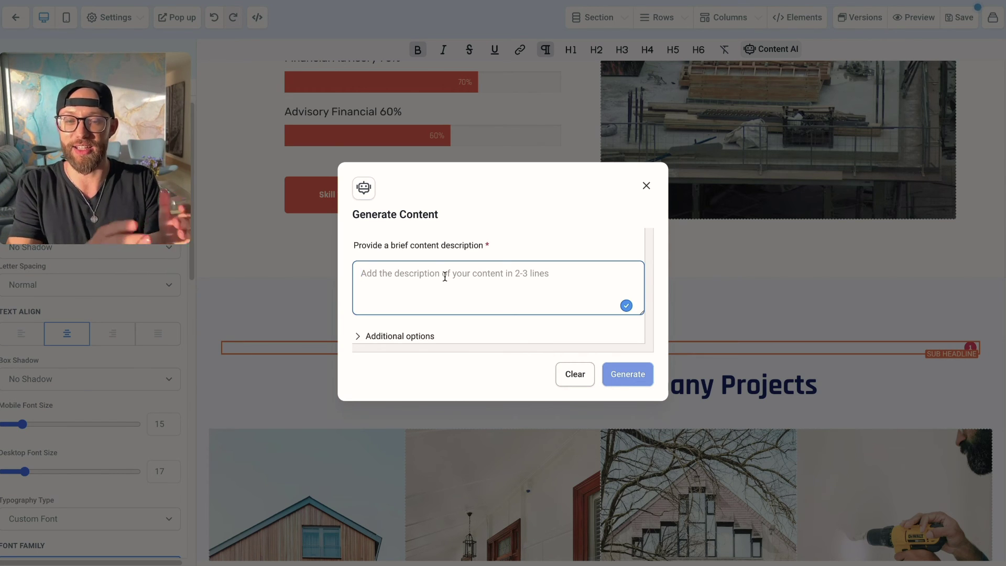
Step: Dismiss the Generate Content dialog and delete the Project Team Member section
left_click(646, 186)
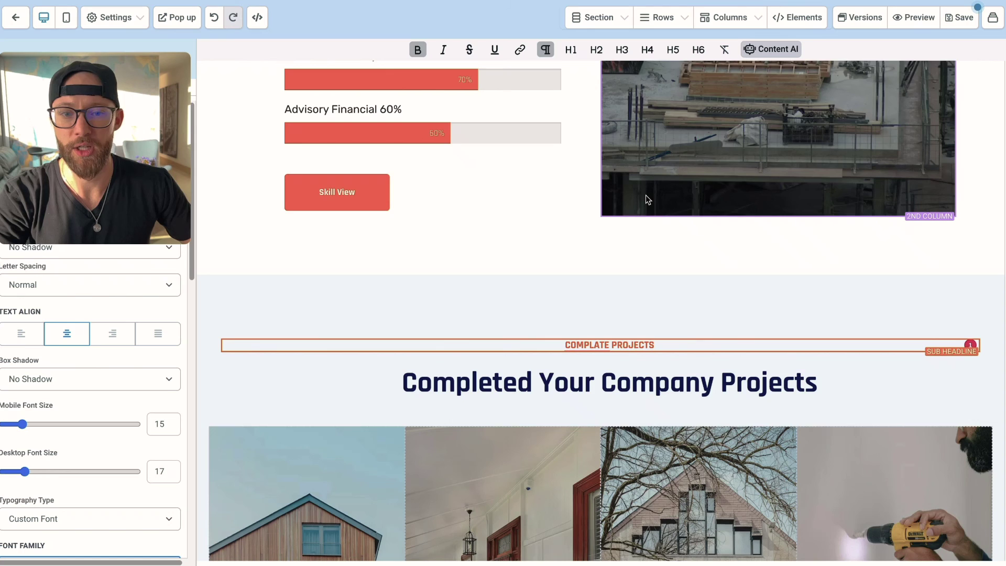
scroll(646, 198, "down", 10)
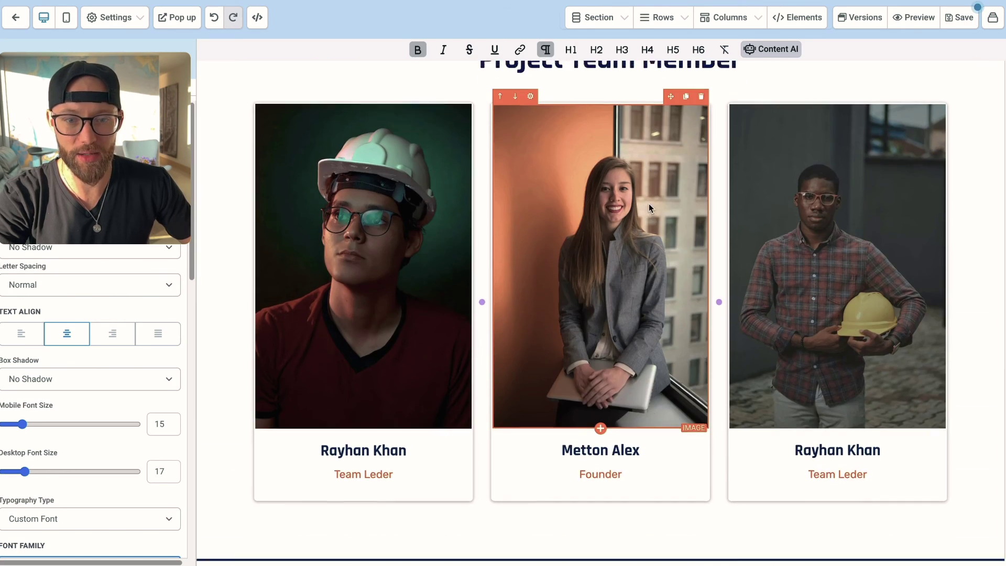
scroll(649, 203, "up", 8)
scroll(661, 162, "down", 8)
scroll(593, 245, "up", 3)
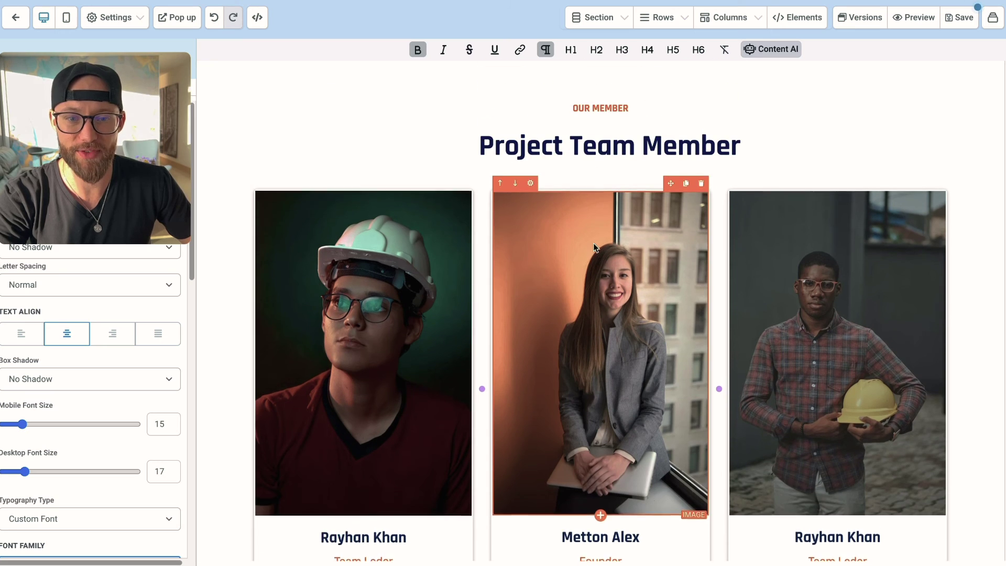
left_click(792, 128)
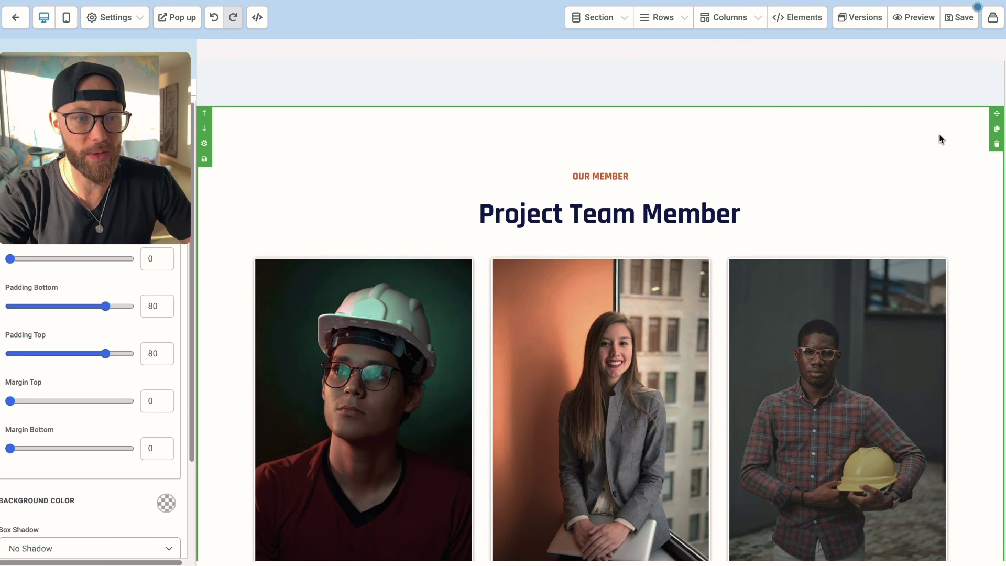
left_click(997, 144)
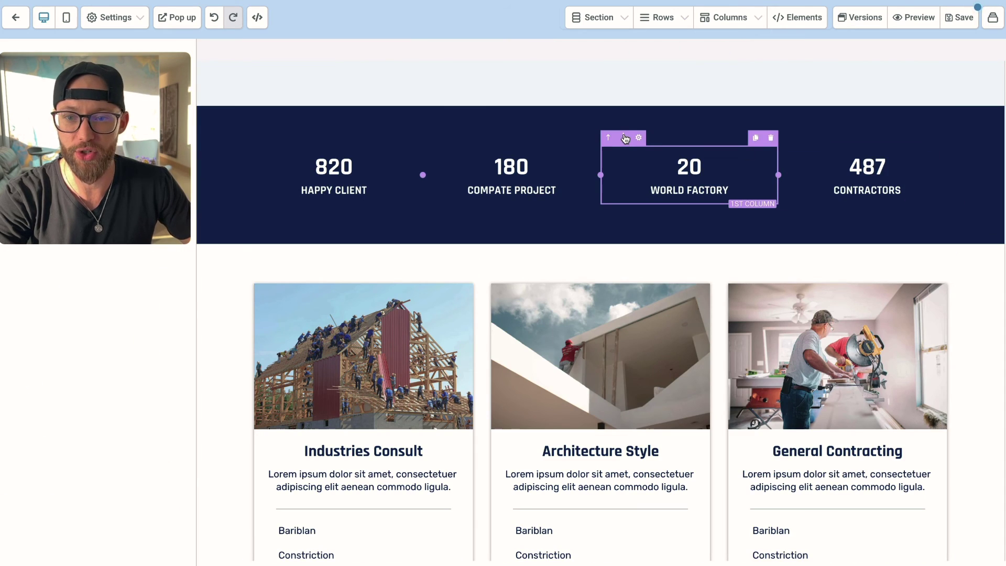
Step: Select the 820 Happy Client counter, then begin editing the 20 World Factory figure
left_click(343, 167)
scroll(485, 199, "down", 1)
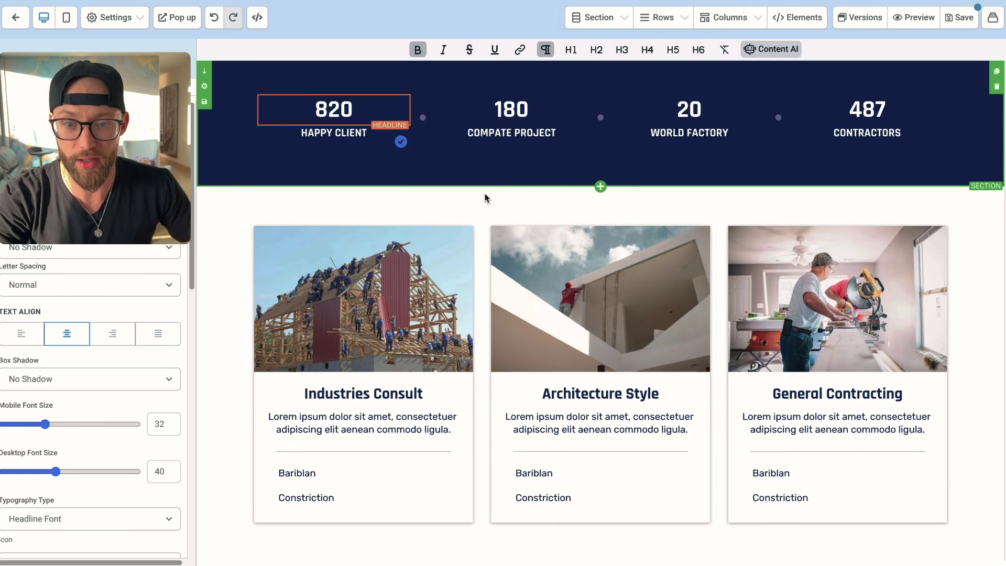
scroll(503, 189, "up", 1)
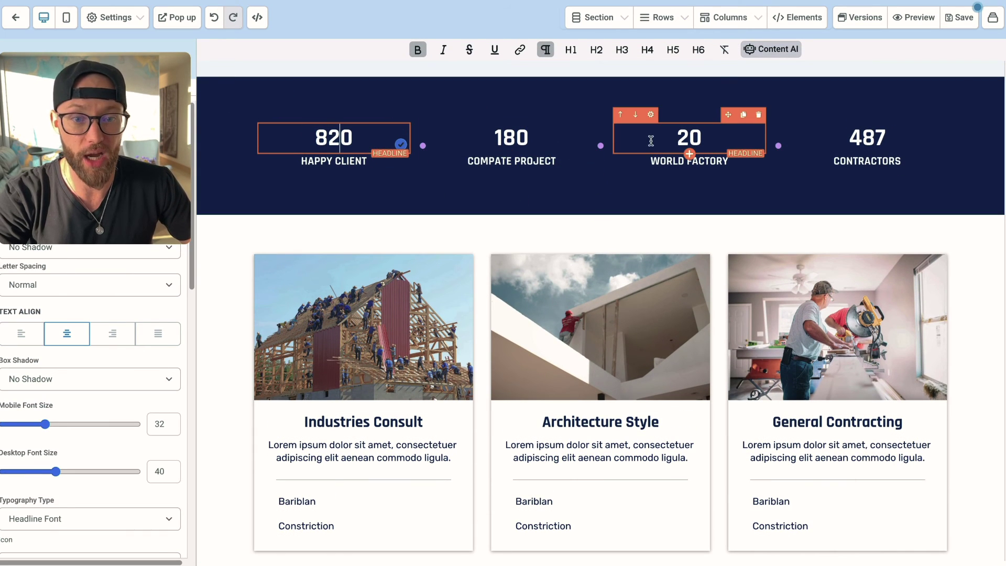
left_click(689, 139)
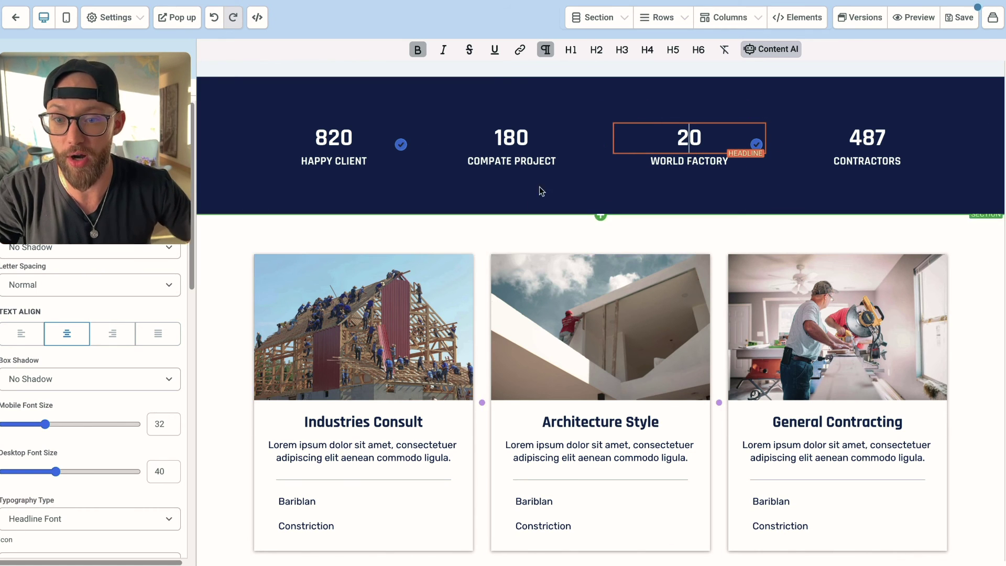
scroll(524, 157, "down", 10)
scroll(516, 120, "down", 5)
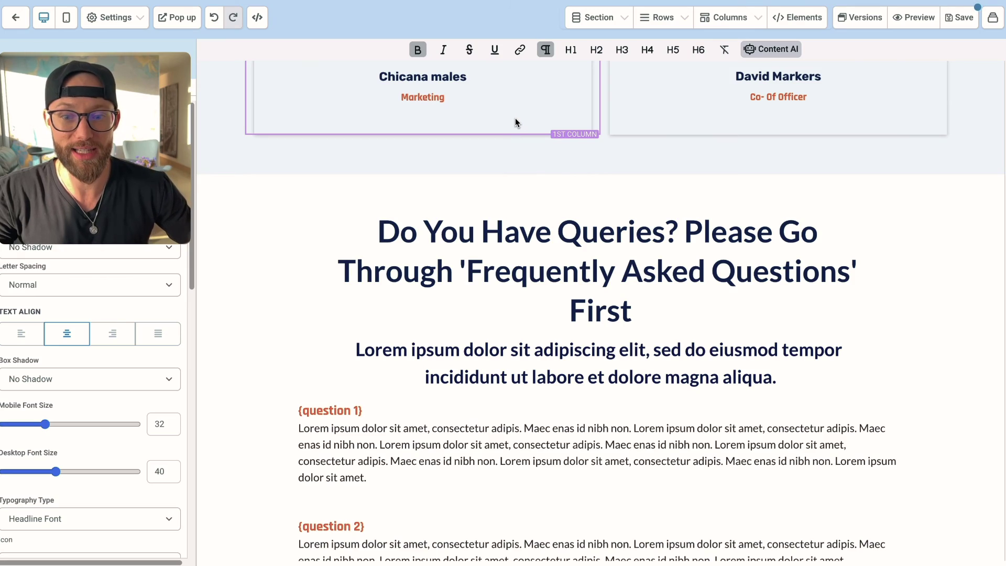
scroll(515, 118, "down", 10)
scroll(521, 118, "down", 1)
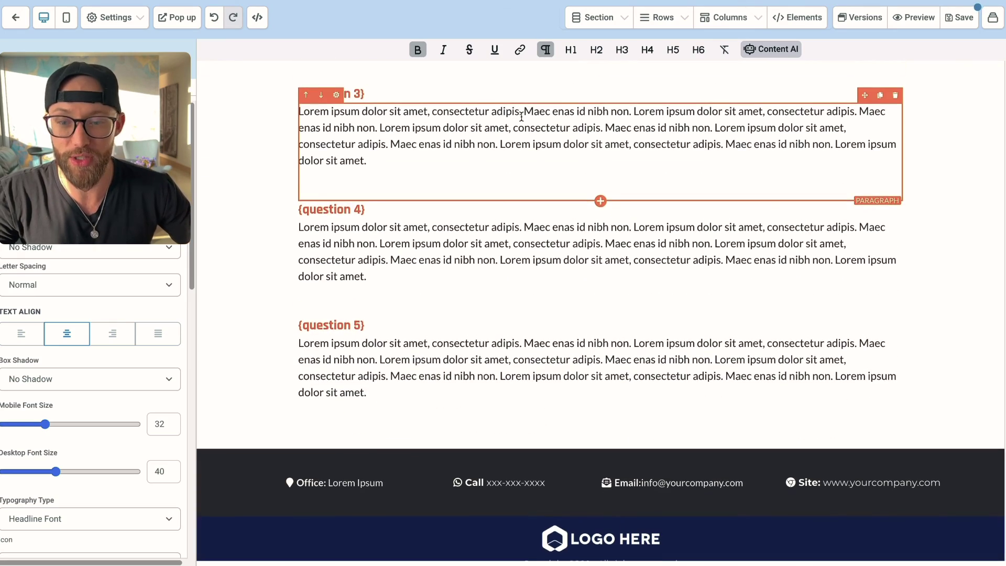